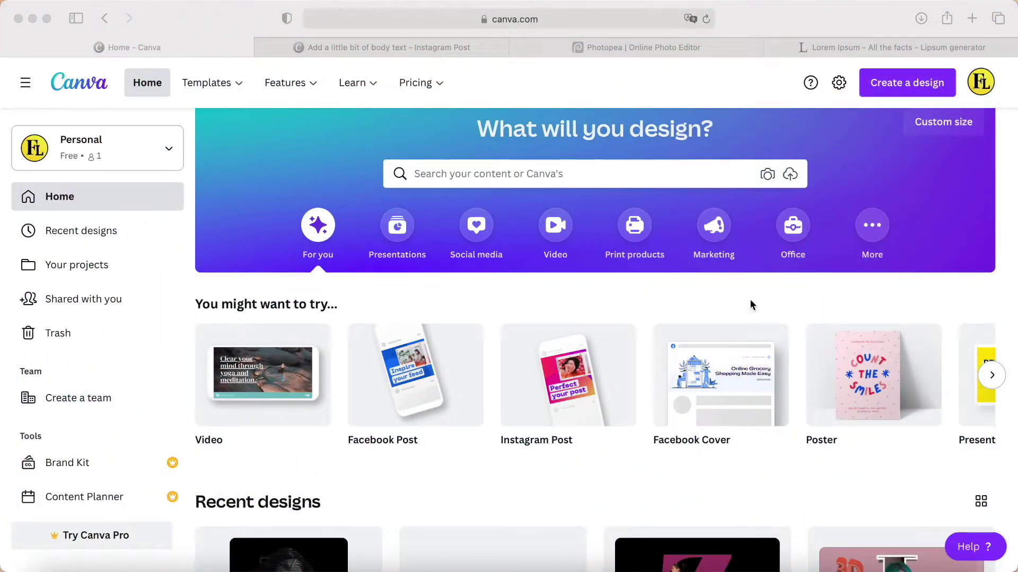
Open the 'Add a little bit of body text - Instagram Post' design and browse its portrait pages
click(412, 49)
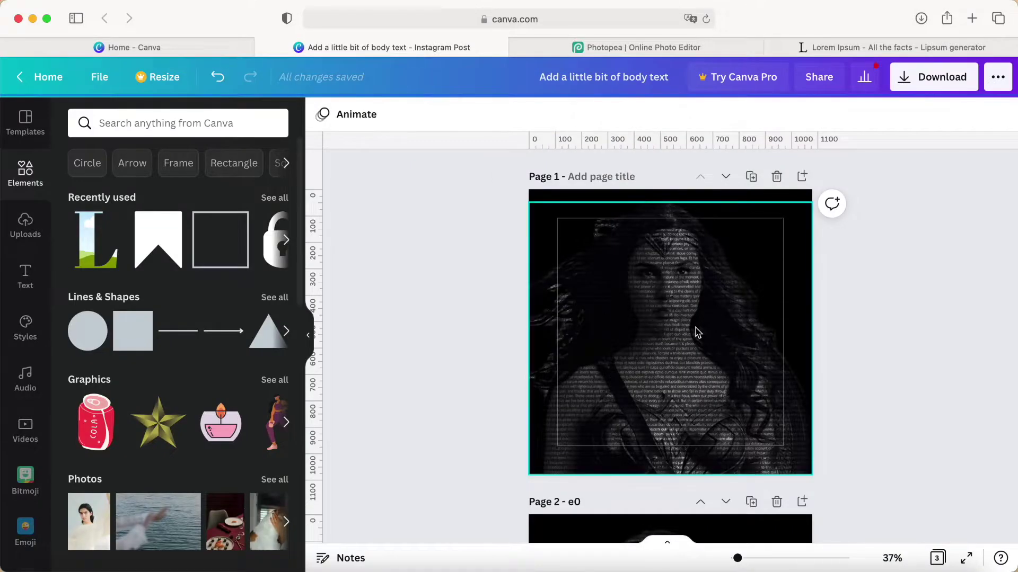
scroll(695, 332, up, 5)
scroll(699, 333, up, 5)
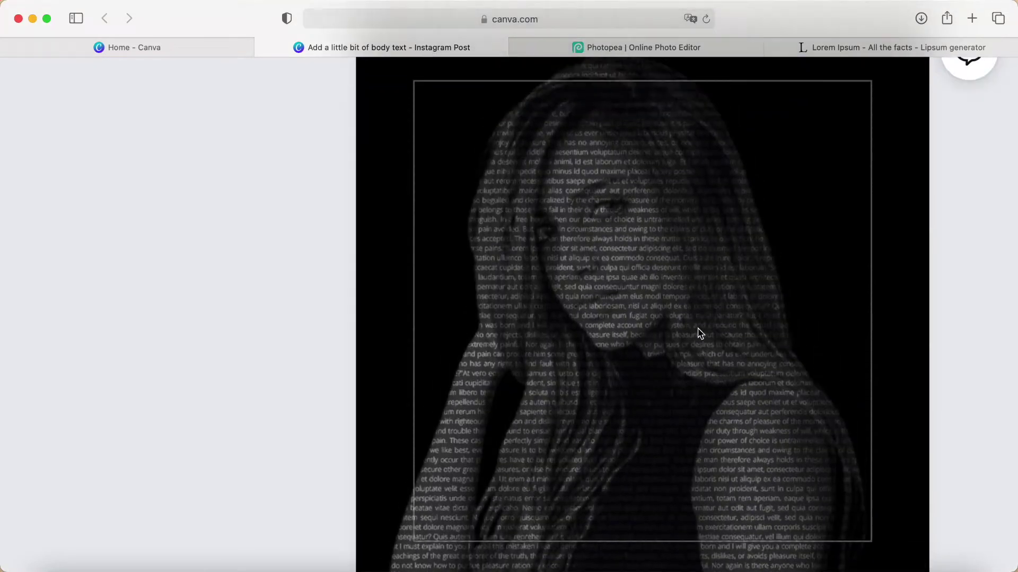
scroll(699, 334, down, 10)
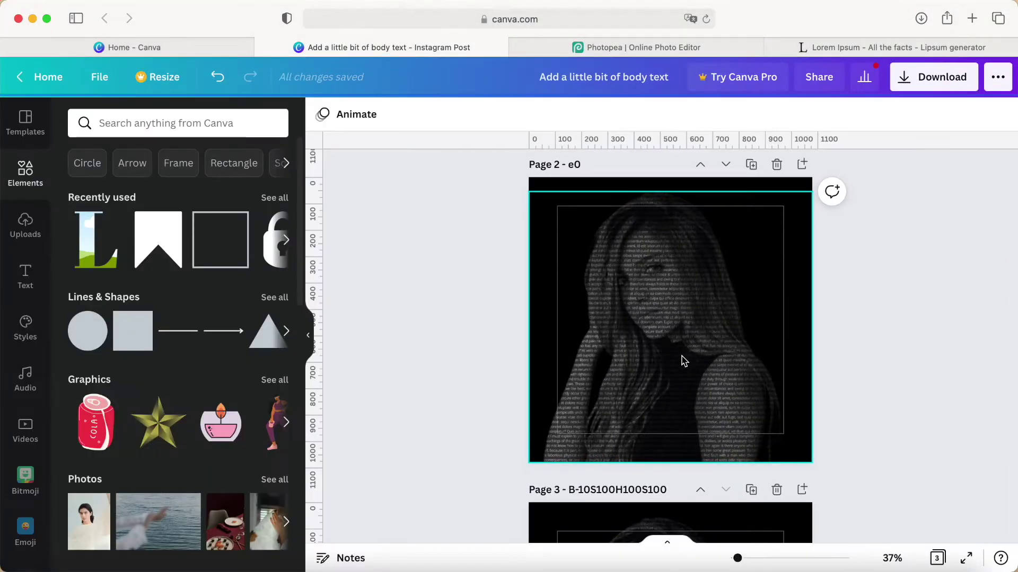
scroll(657, 342, up, 6)
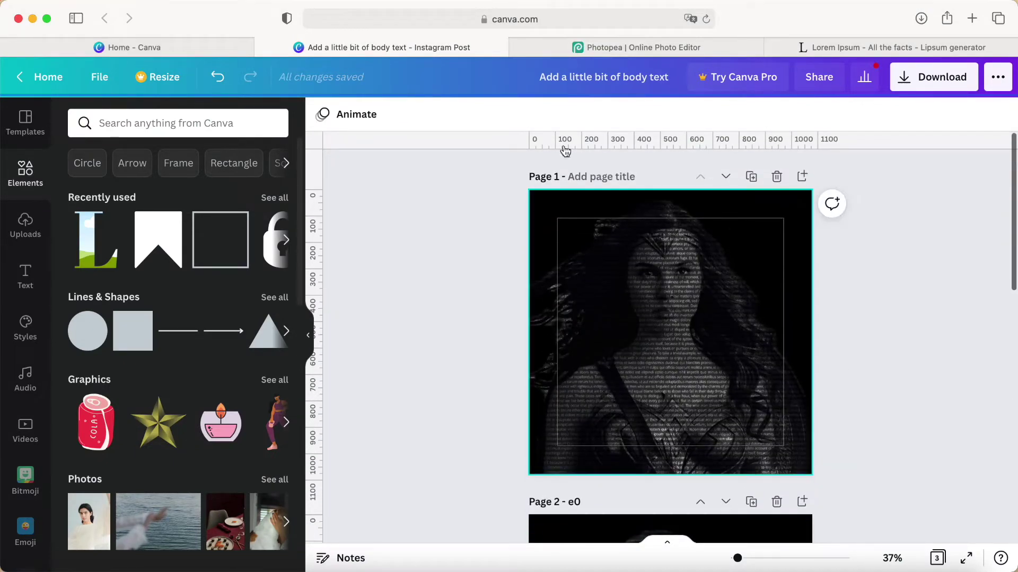
Visit the Canva home page, then return to the Instagram Post design
click(212, 50)
mouse_move(587, 403)
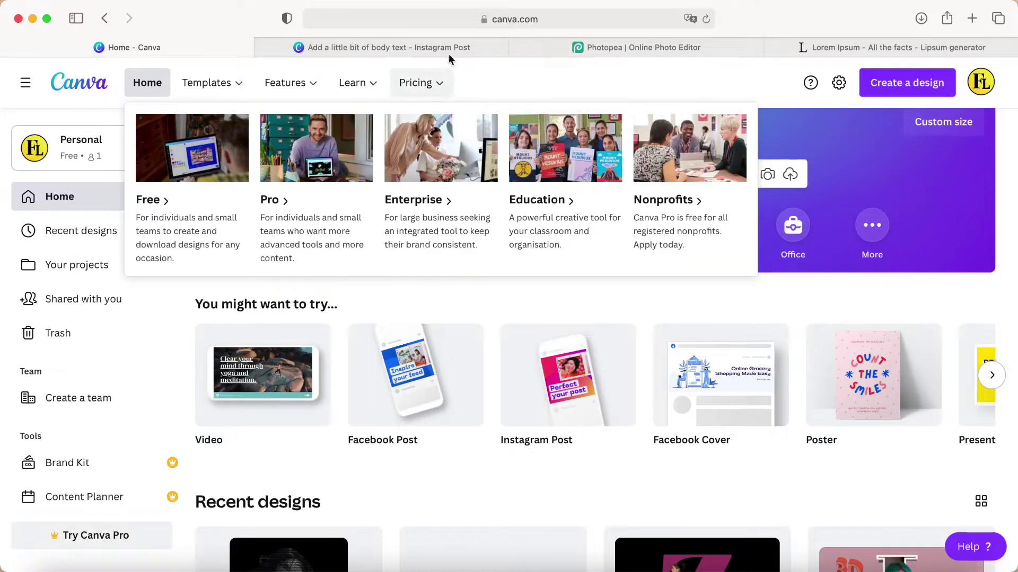
click(447, 52)
Add a new blank page and move it up so it becomes Page 1
click(801, 176)
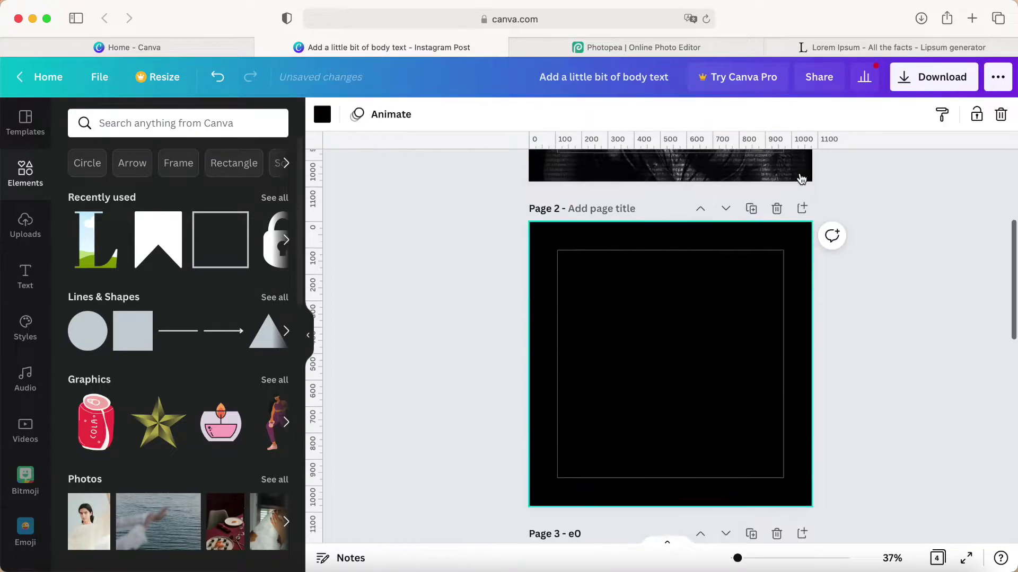
click(700, 200)
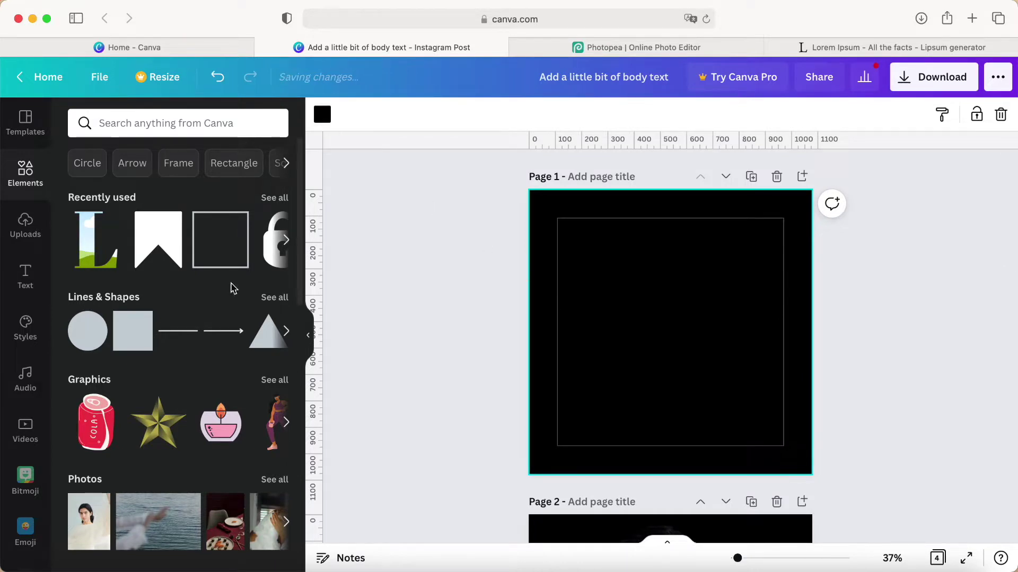
click(25, 279)
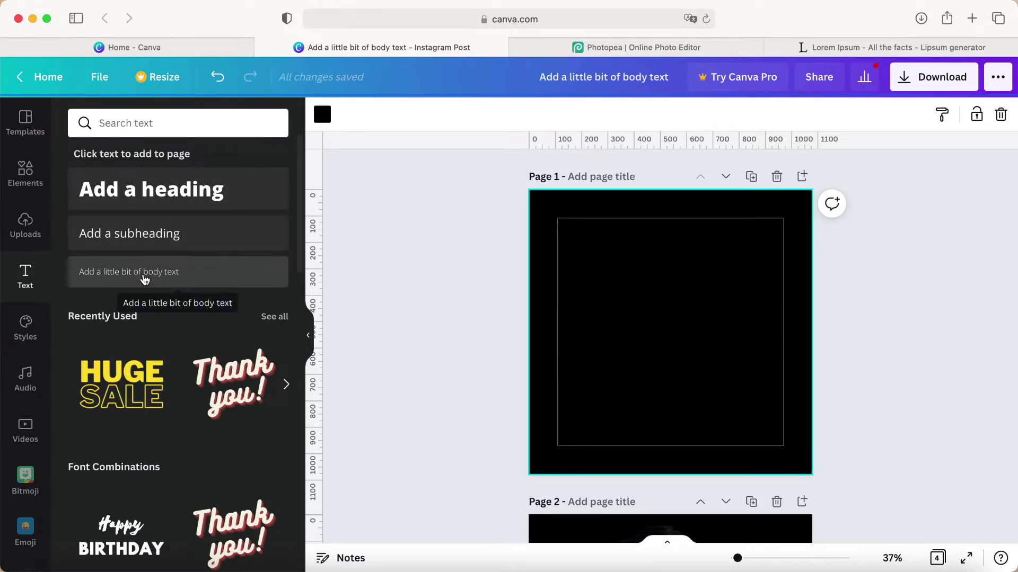
Add a body text box at font size 10 on page 1, then switch to the Lorem Ipsum generator
click(145, 279)
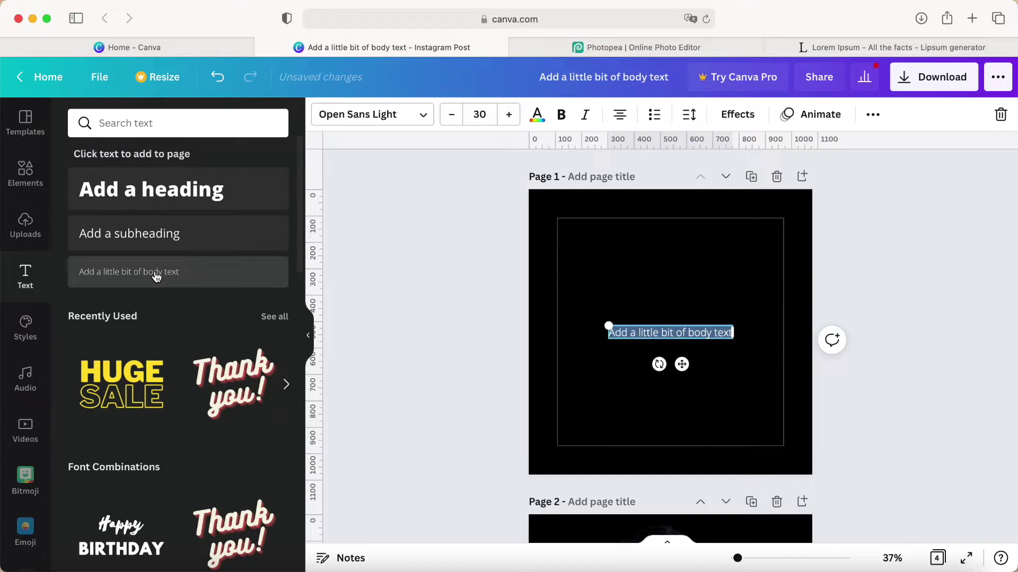
click(485, 115)
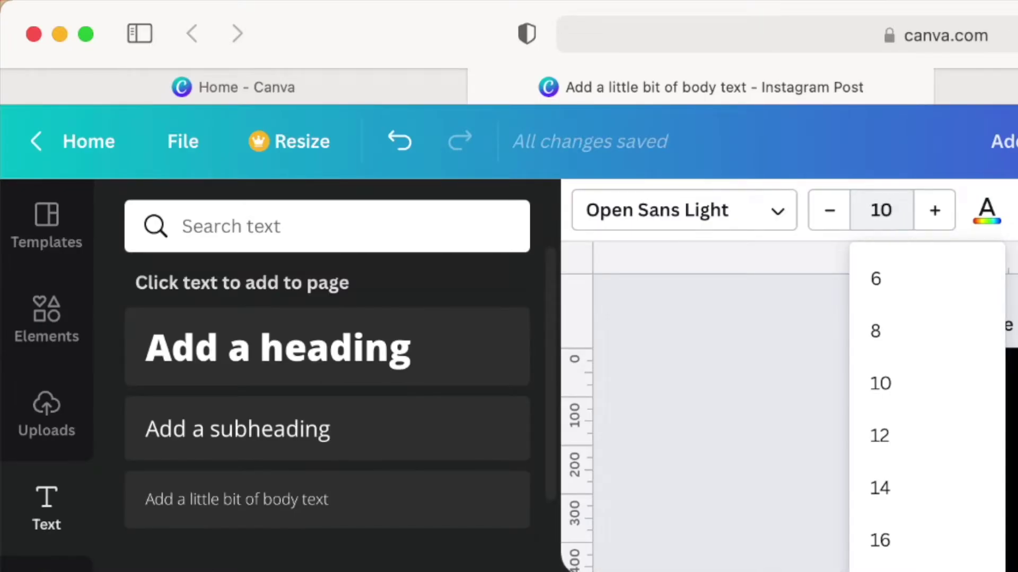
text(10)
key(Return)
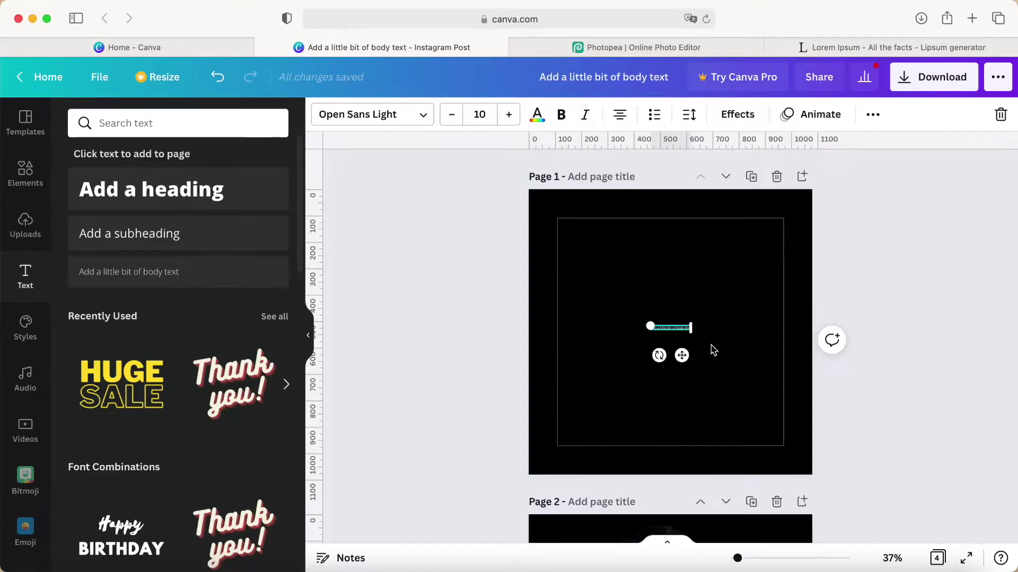
click(842, 49)
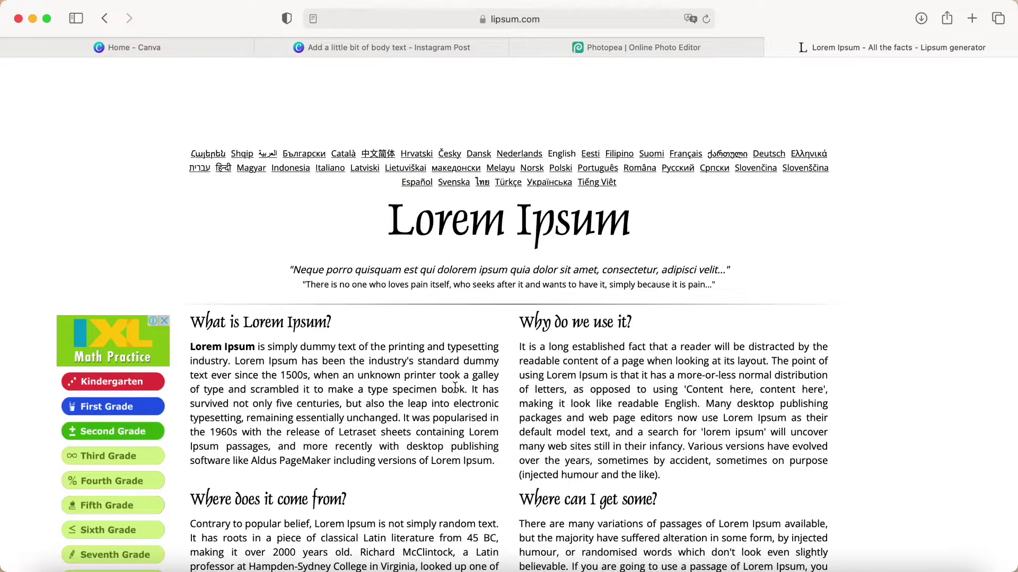
Generate five paragraphs of Lorem Ipsum on lipsum.com and copy all the generated text
scroll(455, 390, down, 5)
scroll(455, 389, down, 2)
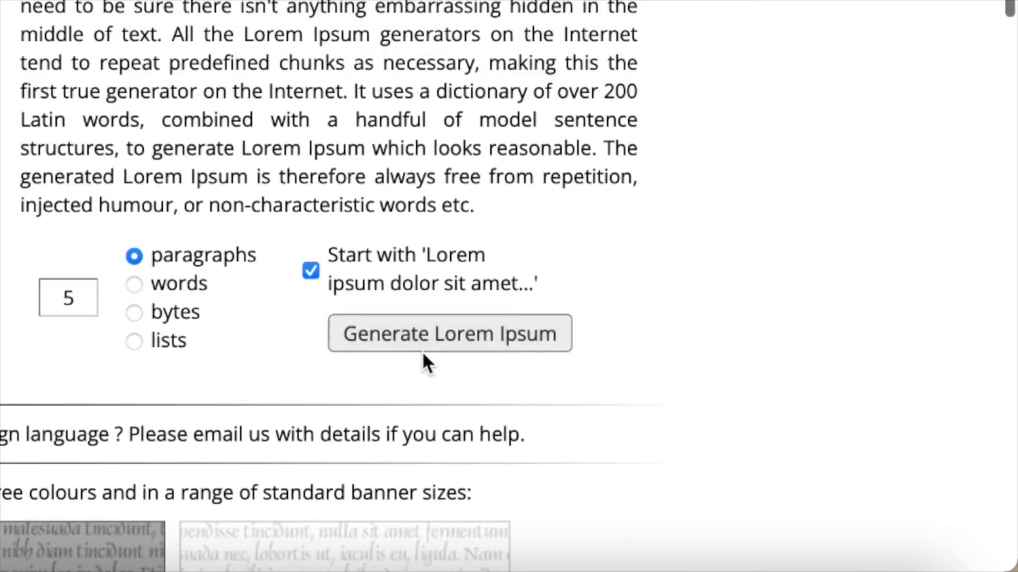
click(723, 456)
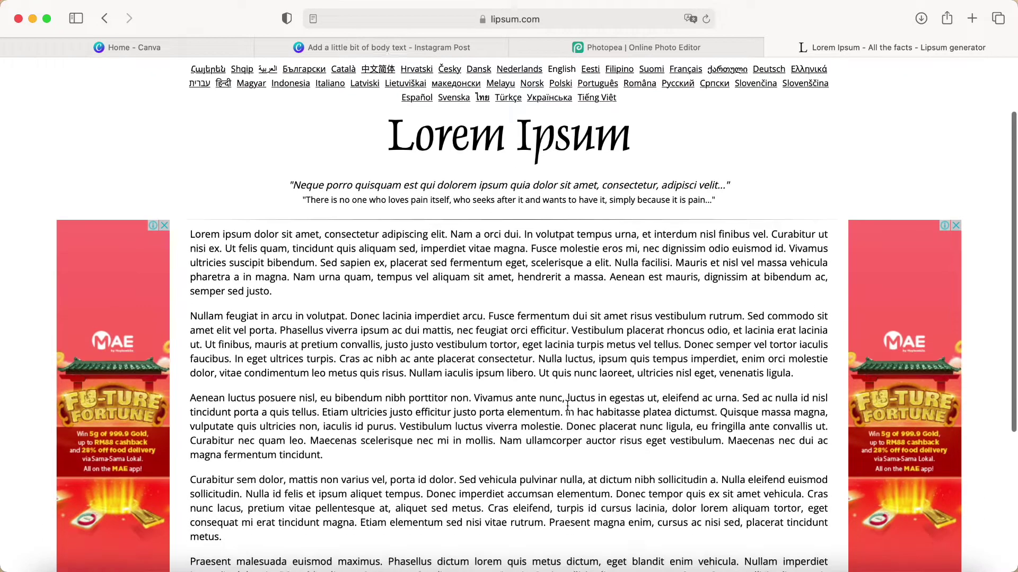
scroll(567, 405, down, 2)
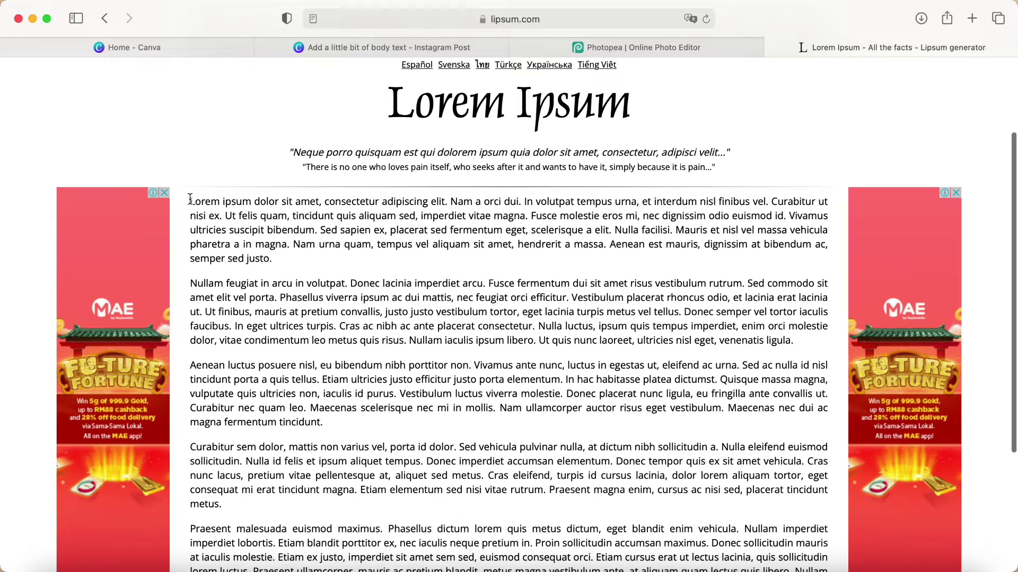
drag(189, 199, 427, 416)
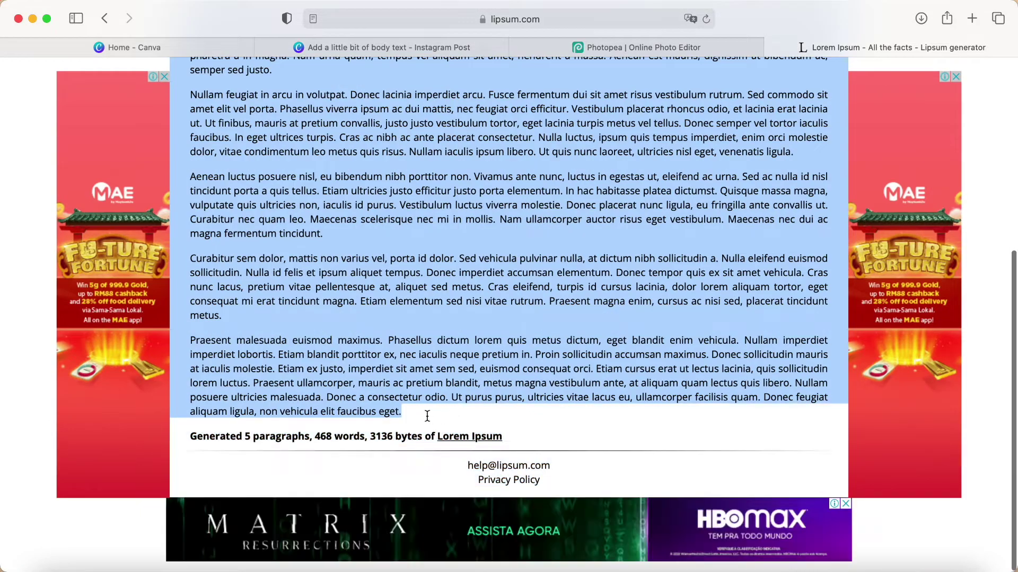
right_click(404, 390)
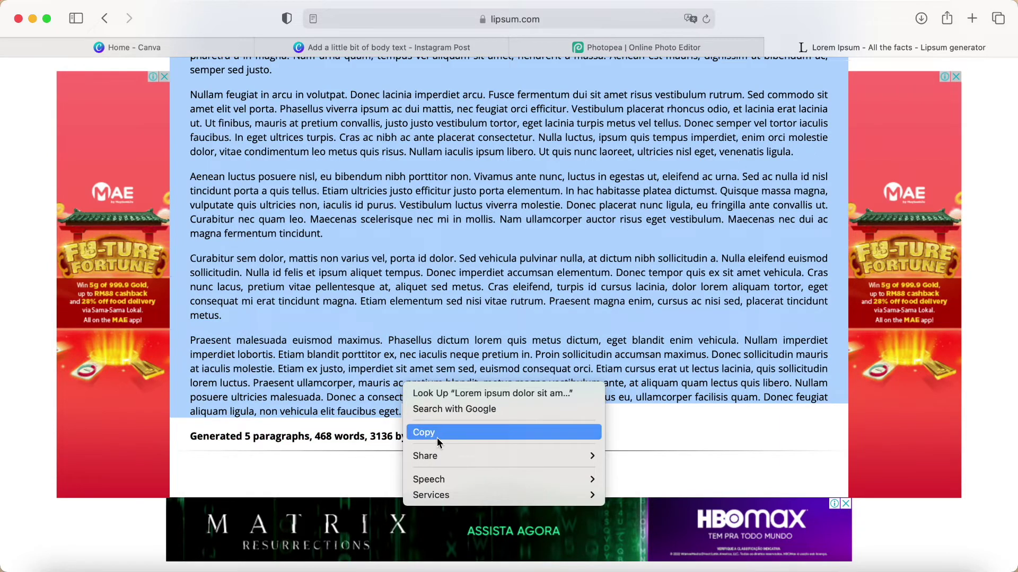
click(437, 438)
Delete the placeholder text in the size-10 box and paste the copied Lorem Ipsum paragraphs
click(403, 53)
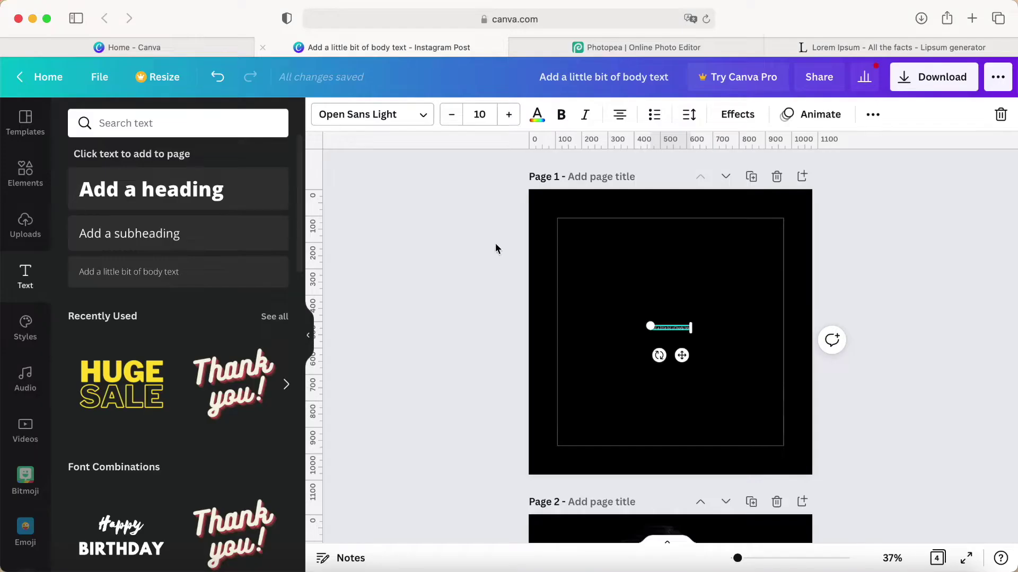
scroll(736, 354, up, 10)
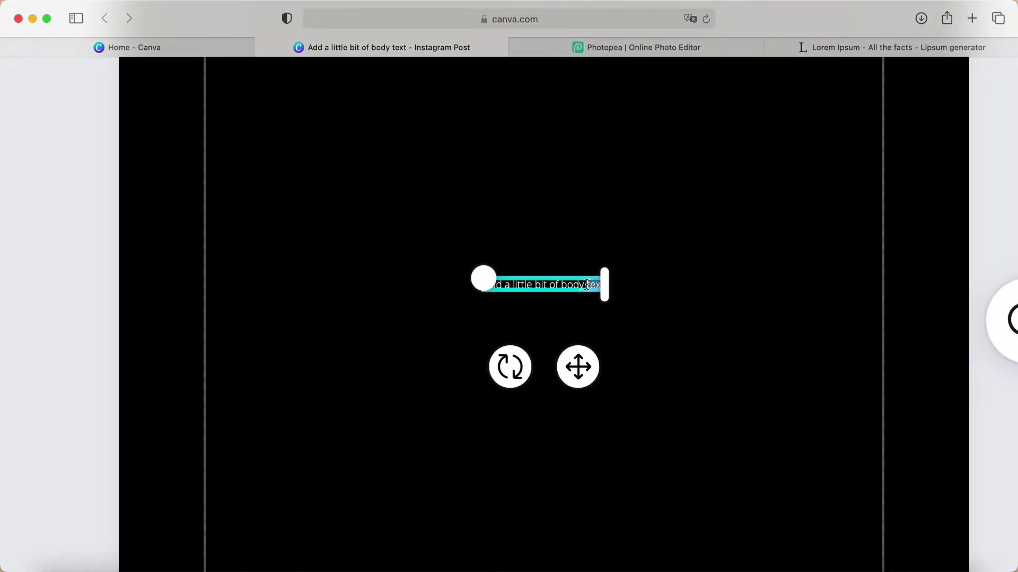
key(BackSpace)
key(BackSpace)
key(BackSpace)
key(BackSpace)
key(BackSpace)
key(BackSpace)
key(BackSpace)
key(BackSpace)
key(BackSpace)
key(BackSpace)
key(BackSpace)
key(BackSpace)
key(BackSpace)
key(BackSpace)
key(BackSpace)
key(BackSpace)
key(BackSpace)
key(BackSpace)
key(BackSpace)
key(BackSpace)
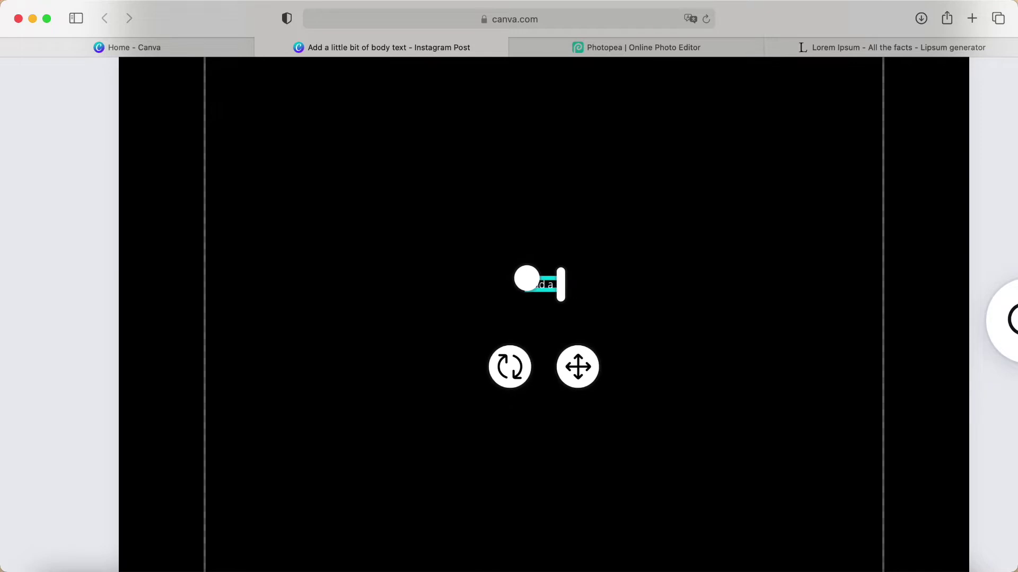
key(BackSpace)
key(BackSpace)
key(BackSpace)
key(BackSpace)
key(BackSpace)
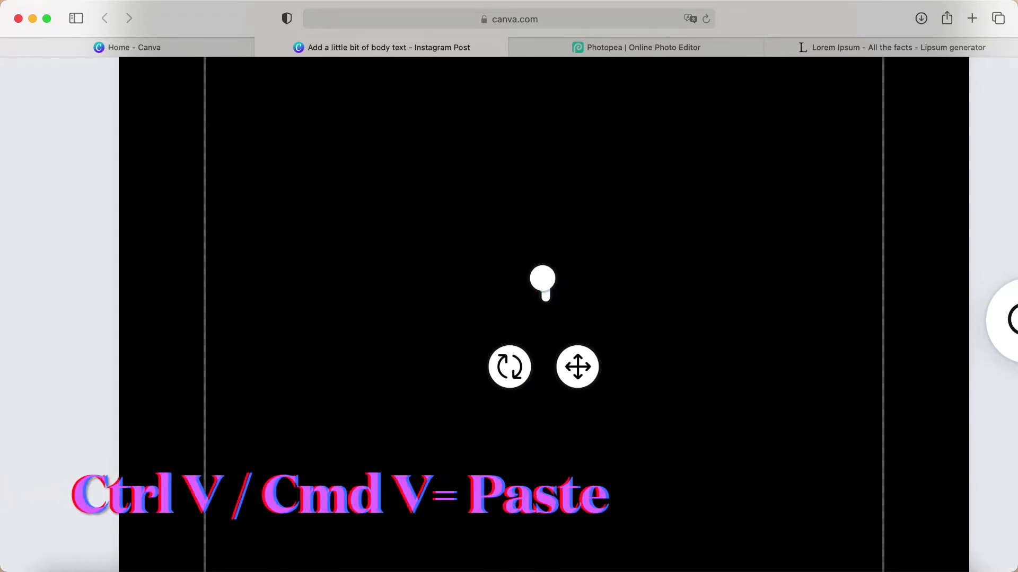
key(super+v)
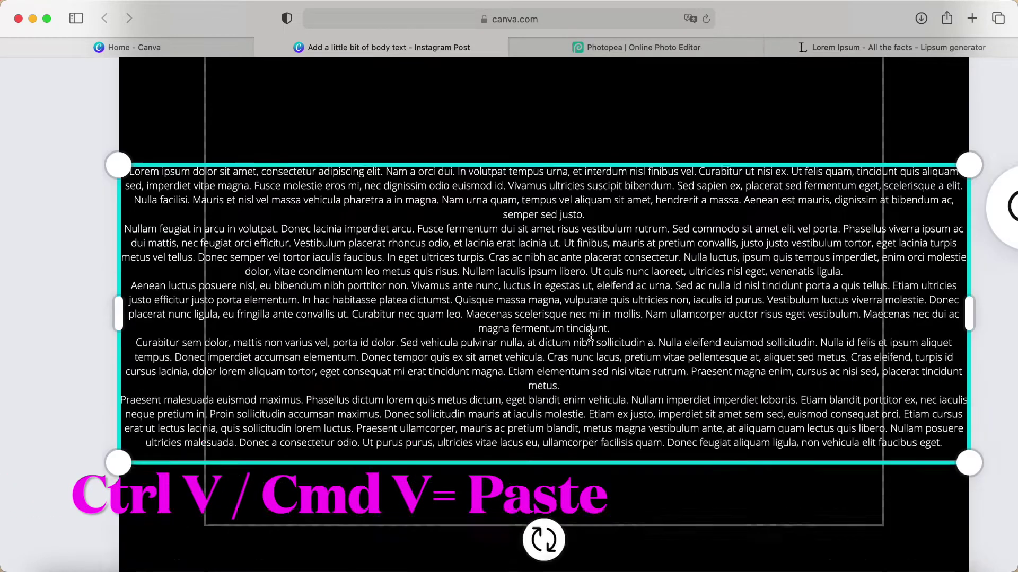
scroll(591, 335, down, 10)
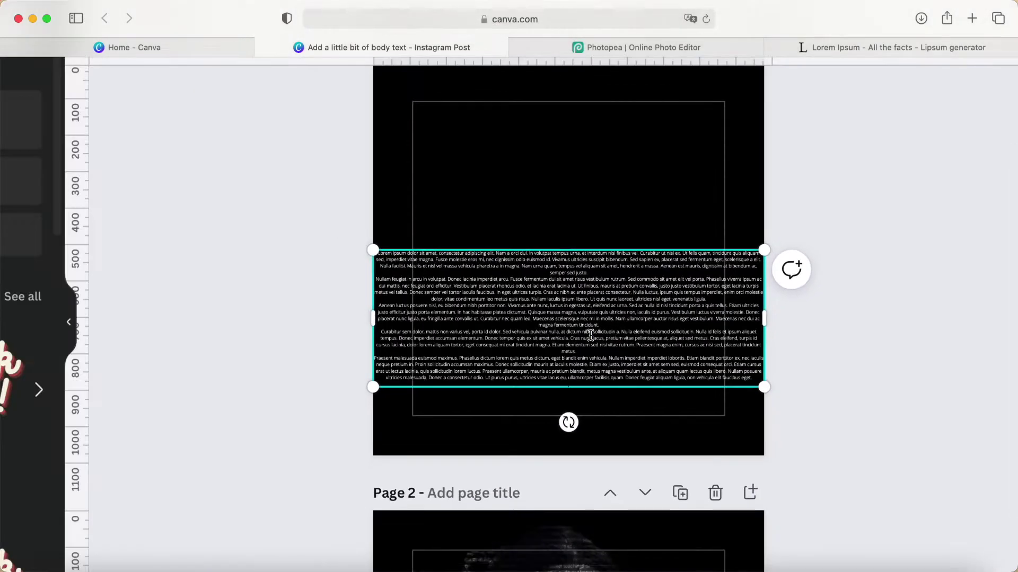
scroll(615, 300, down, 5)
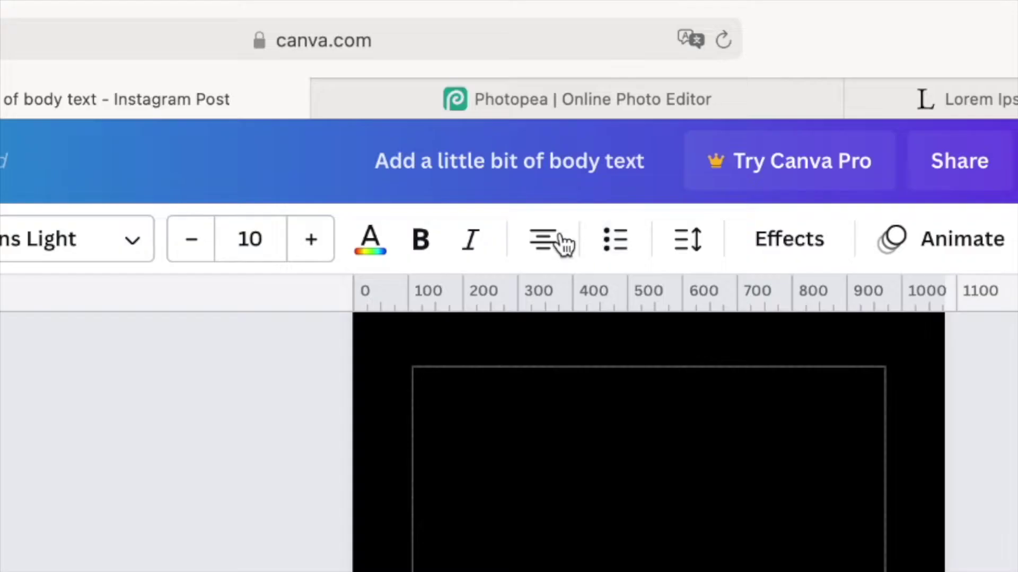
Cycle the text alignment from centred to left to justified, and join the break after 'justo.'
click(541, 249)
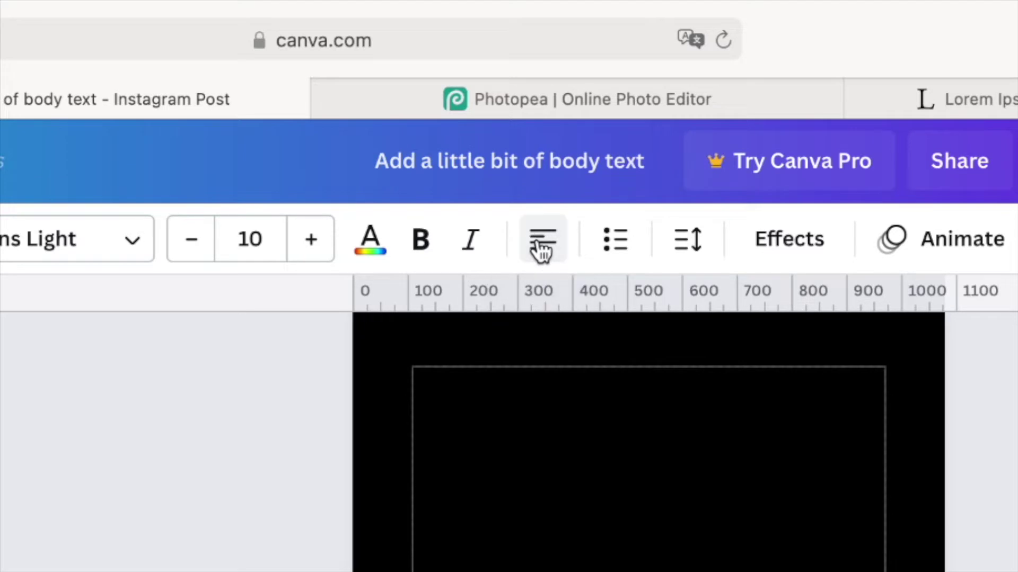
click(541, 249)
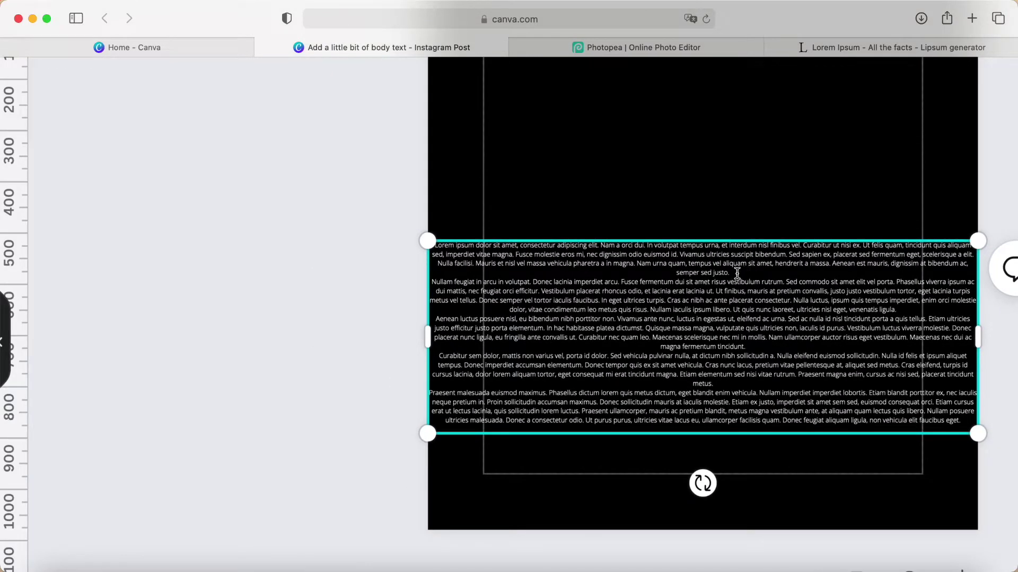
click(737, 273)
key(Delete)
Join paragraphs after 'tincidunt.' and 'metus.', at 'enim'/'orci' and 'vehicula'/'elit', removing stray fragments
click(747, 338)
key(Delete)
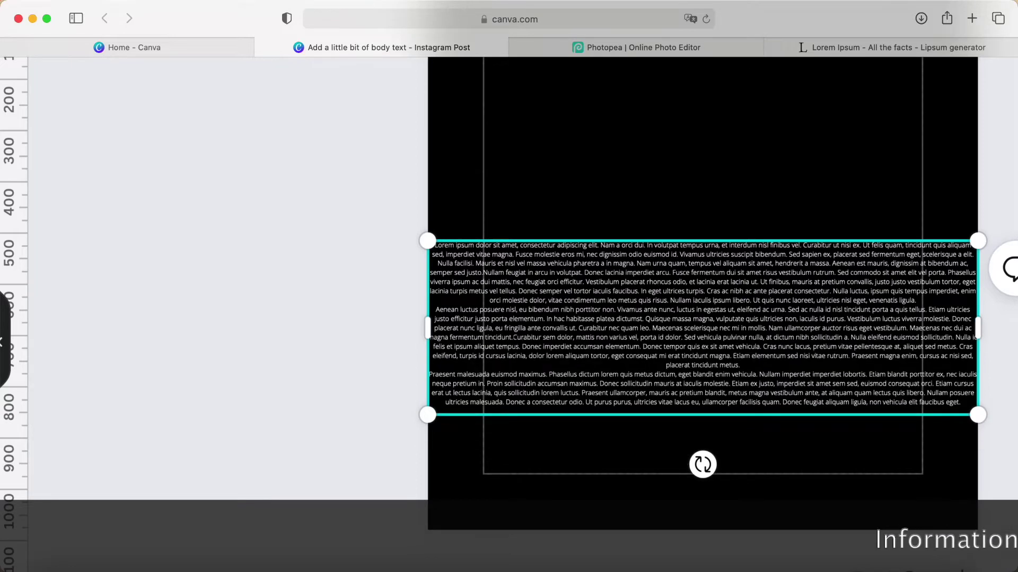
click(740, 365)
key(Delete)
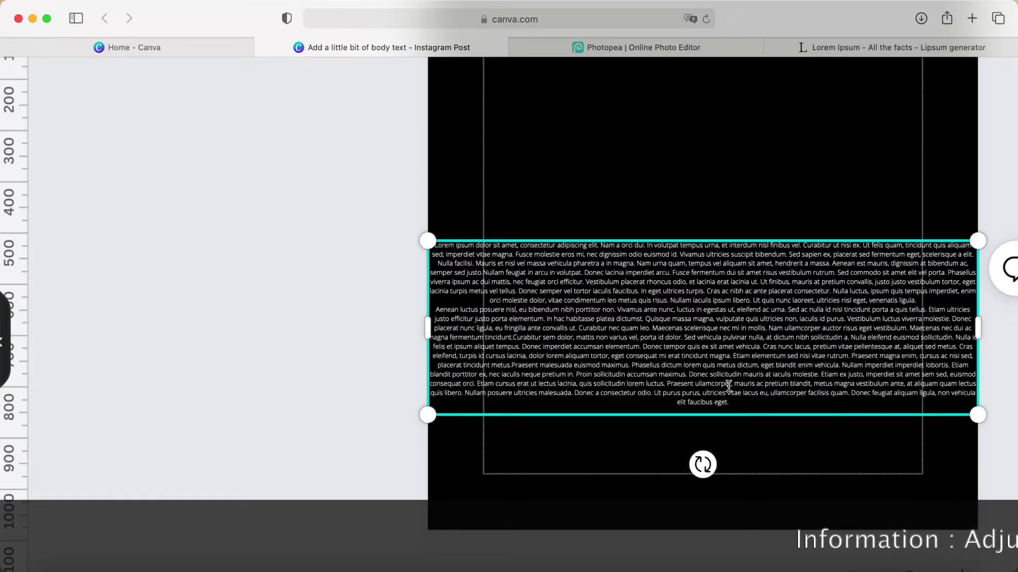
click(484, 301)
key(BackSpace)
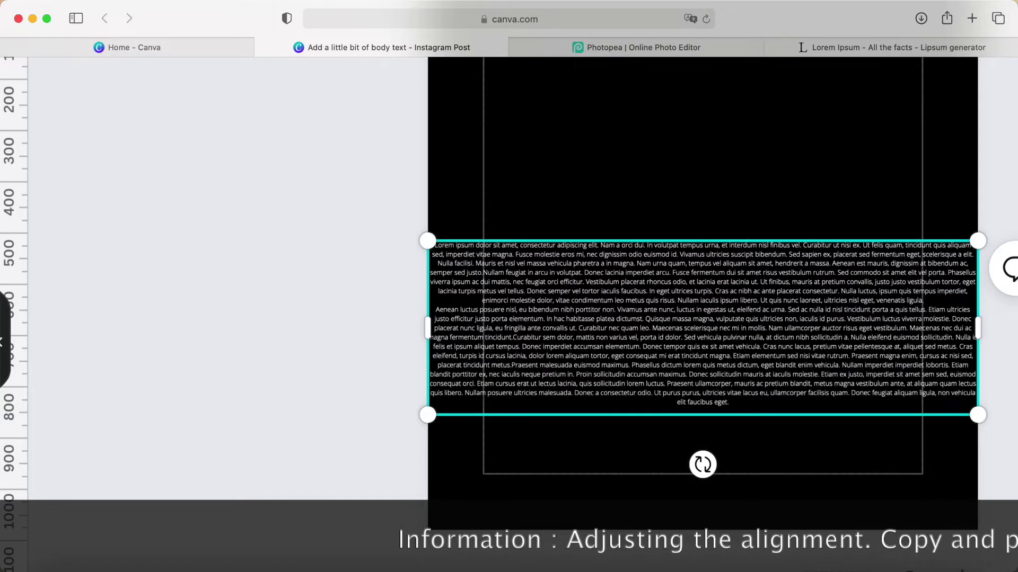
click(676, 402)
key(BackSpace)
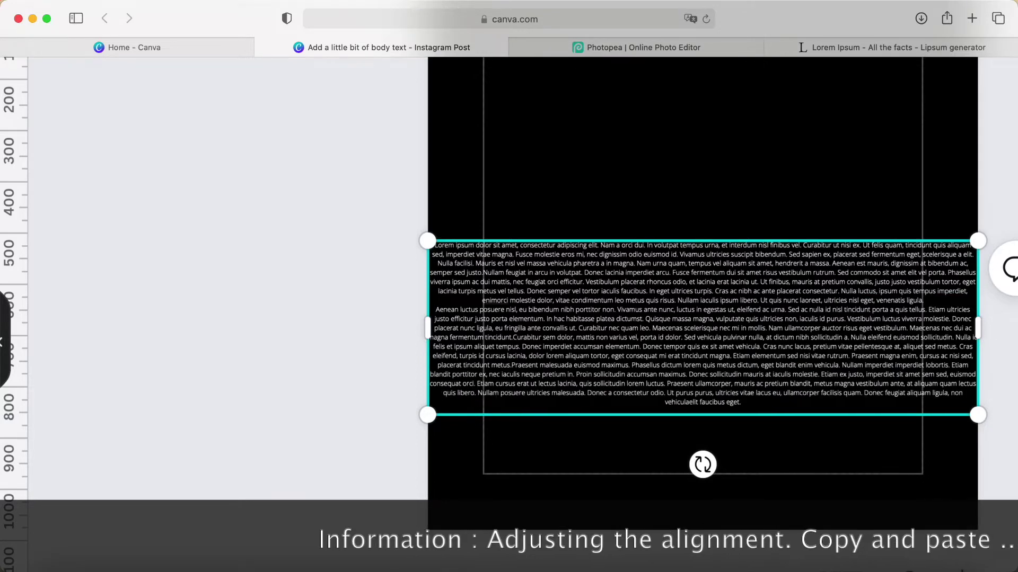
click(482, 301)
key(BackSpace)
key(BackSpace)
key(BackSpace)
key(BackSpace)
key(BackSpace)
key(BackSpace)
key(BackSpace)
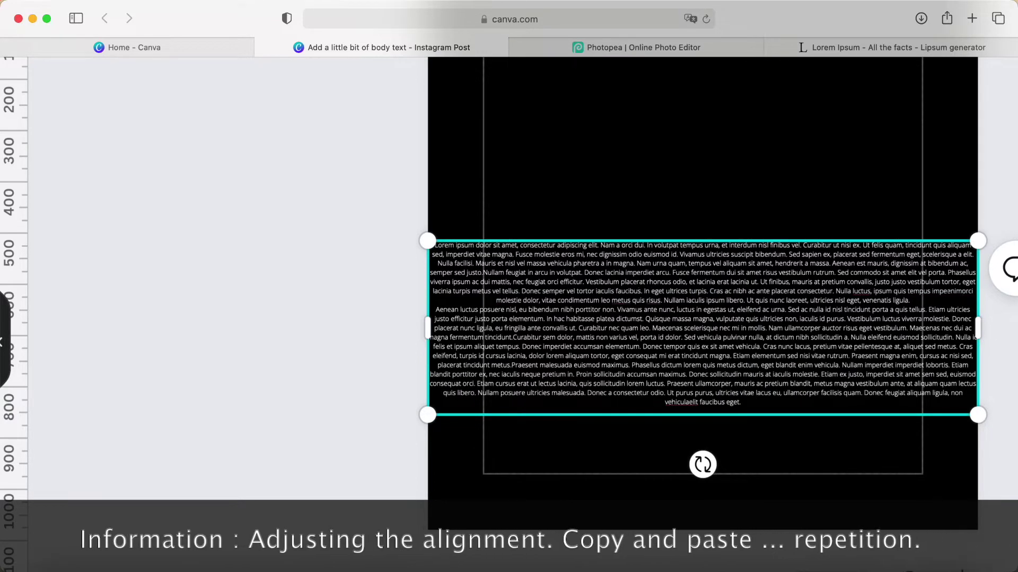
key(BackSpace)
key(BackSpace)
key(BackSpace)
key(BackSpace)
Copy all the body text, paste a second copy at its end, and move the box to the page top
drag(740, 402, 432, 245)
right_click(532, 311)
click(547, 371)
scroll(702, 339, down, 3)
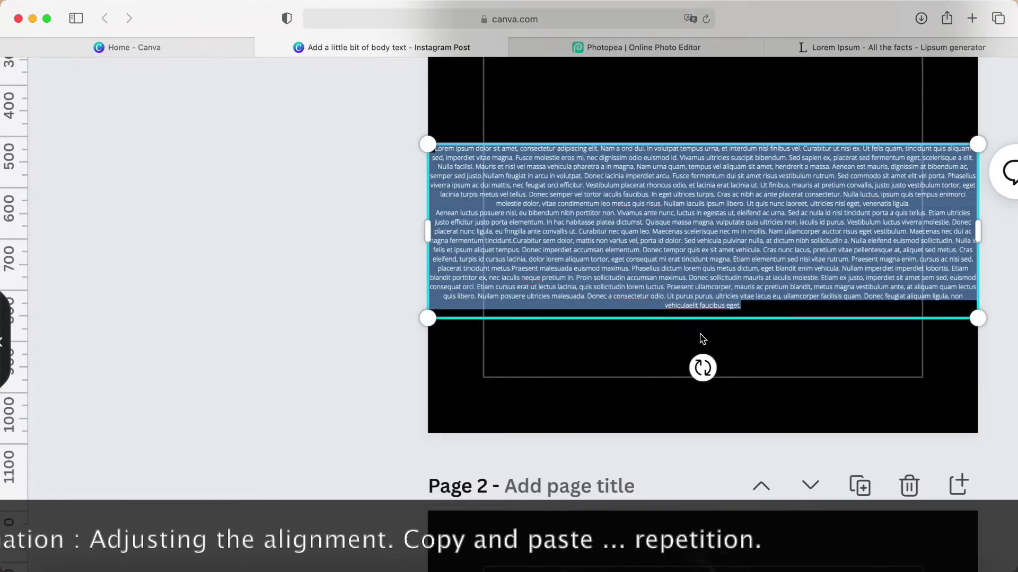
click(742, 306)
key(cmd+v)
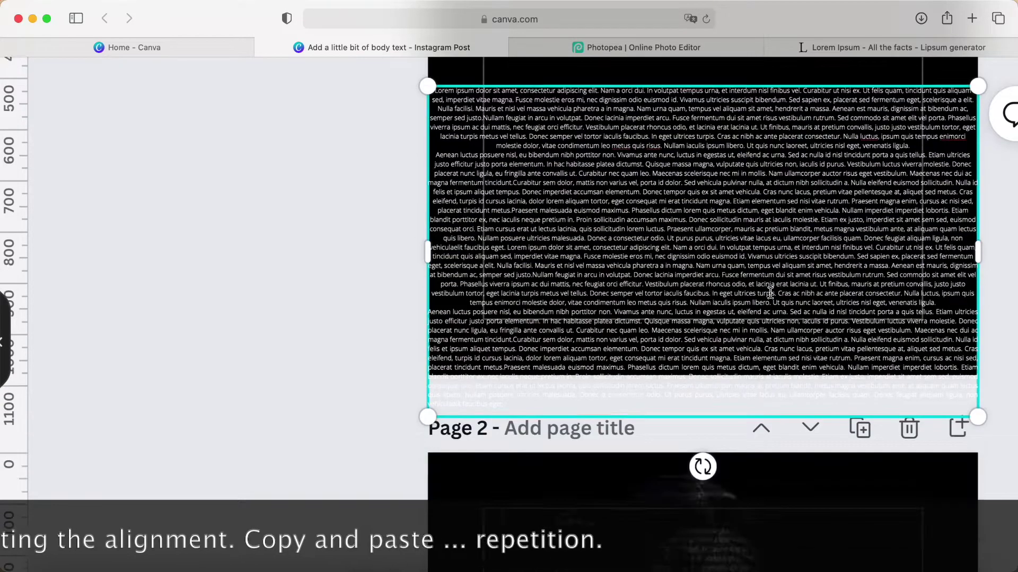
scroll(769, 293, down, 5)
drag(758, 312, 753, 177)
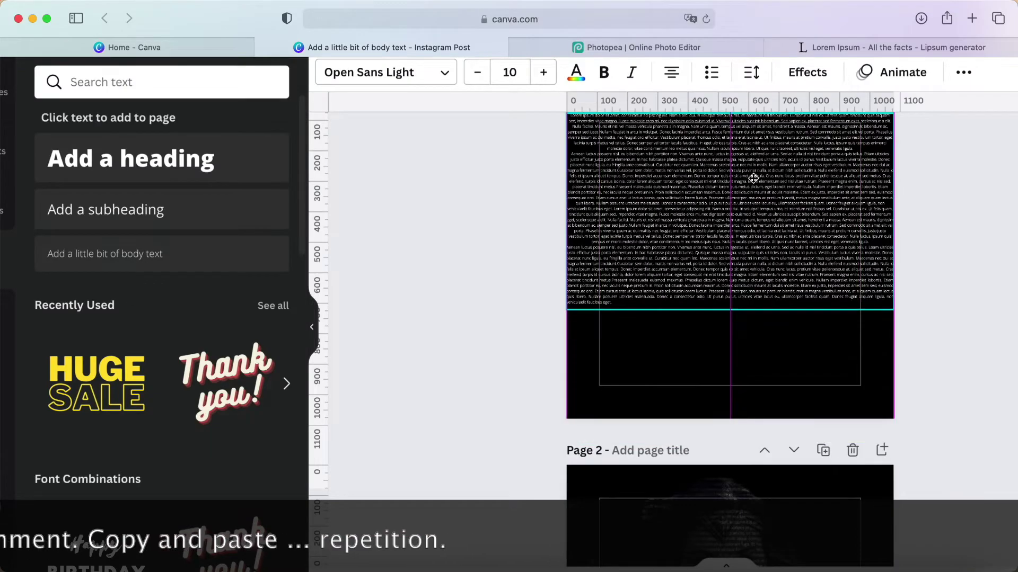
Paste another copy and remove the line breaks before 'Aenean luctus' so the text fills the page
scroll(873, 254, up, 3)
key(cmd+v)
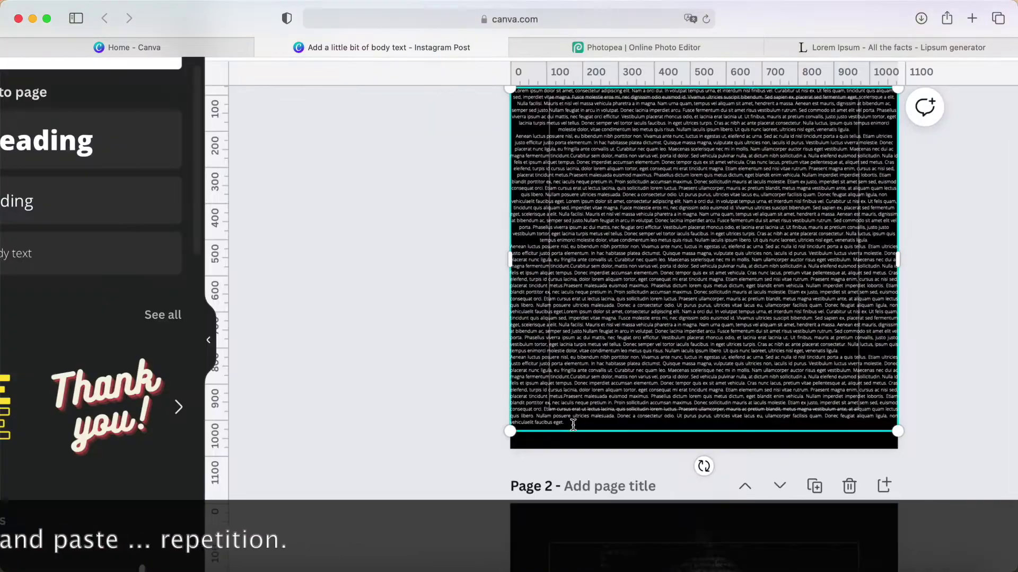
scroll(381, 400, up, 3)
scroll(820, 384, up, 1)
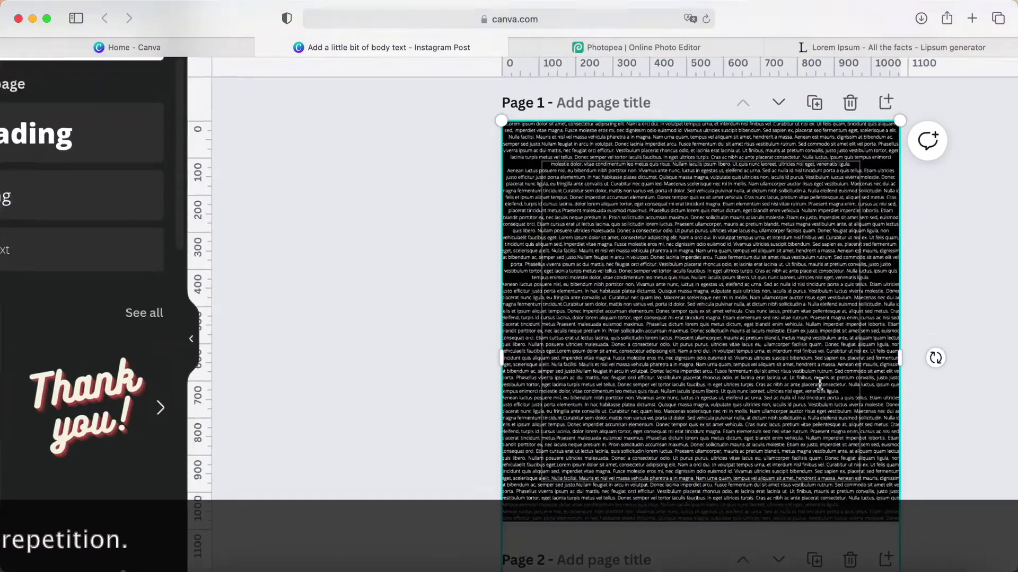
scroll(820, 384, up, 3)
key(BackSpace)
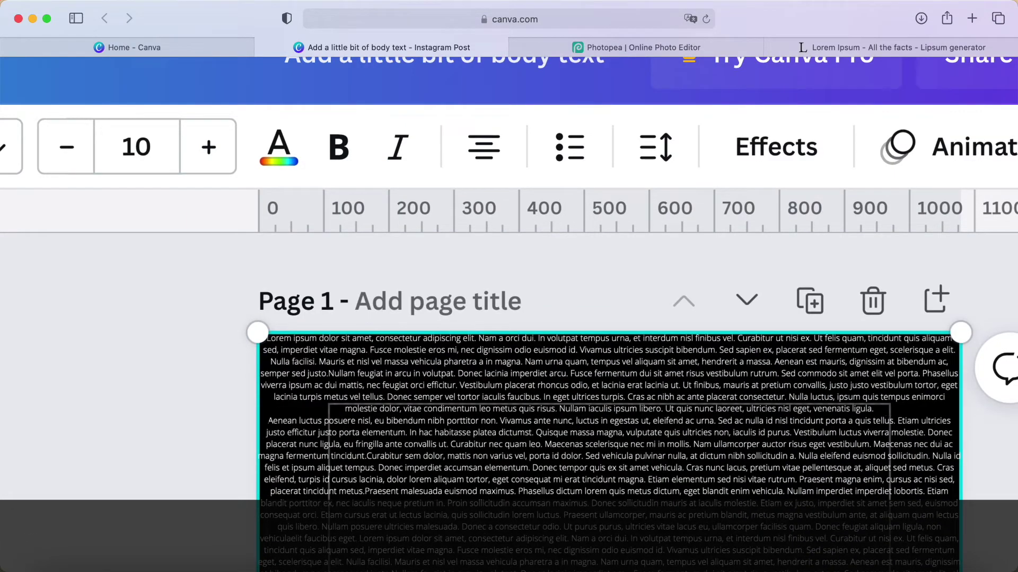
scroll(703, 62, down, 3)
scroll(878, 330, up, 3)
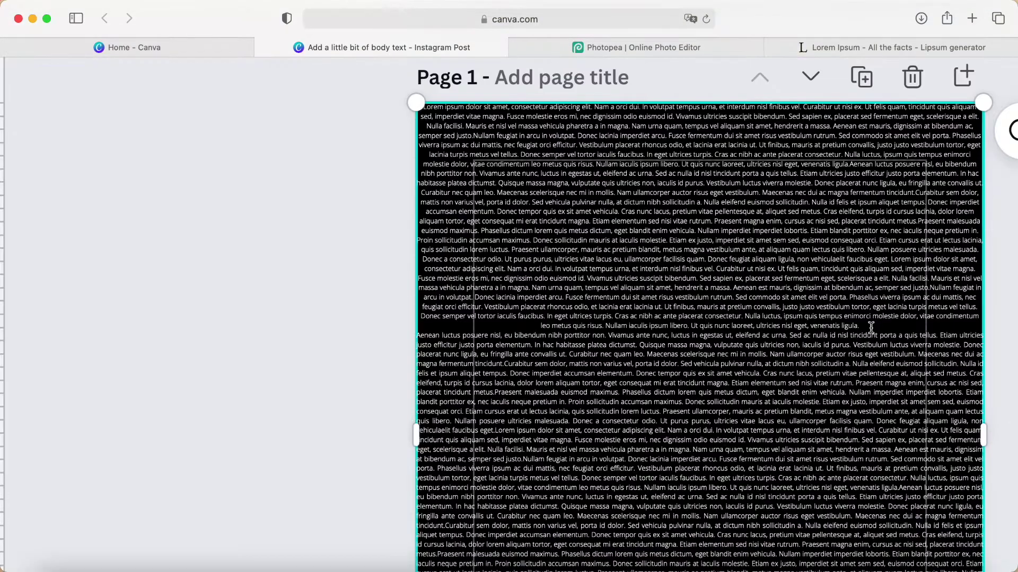
key(BackSpace)
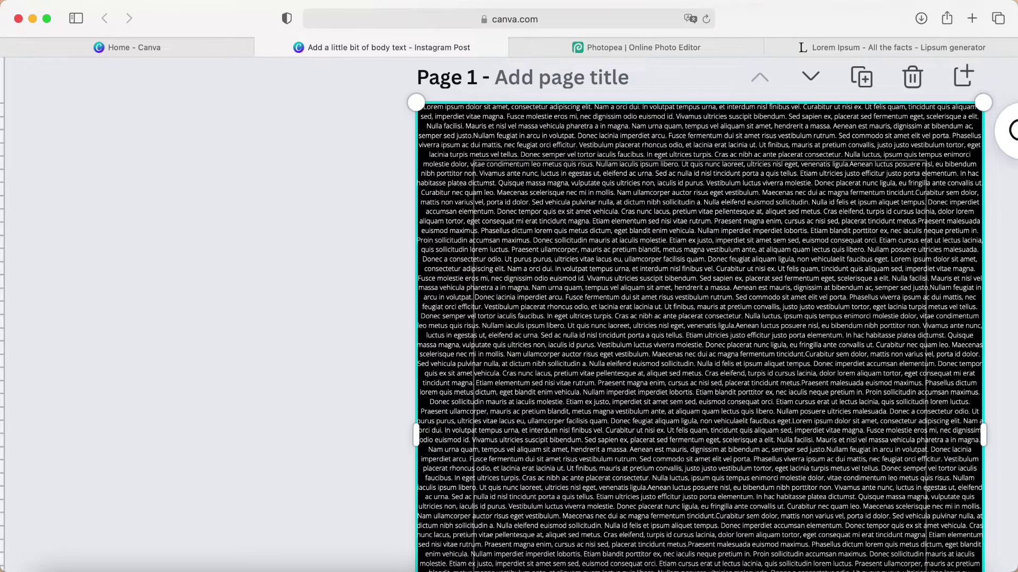
scroll(330, 398, down, 5)
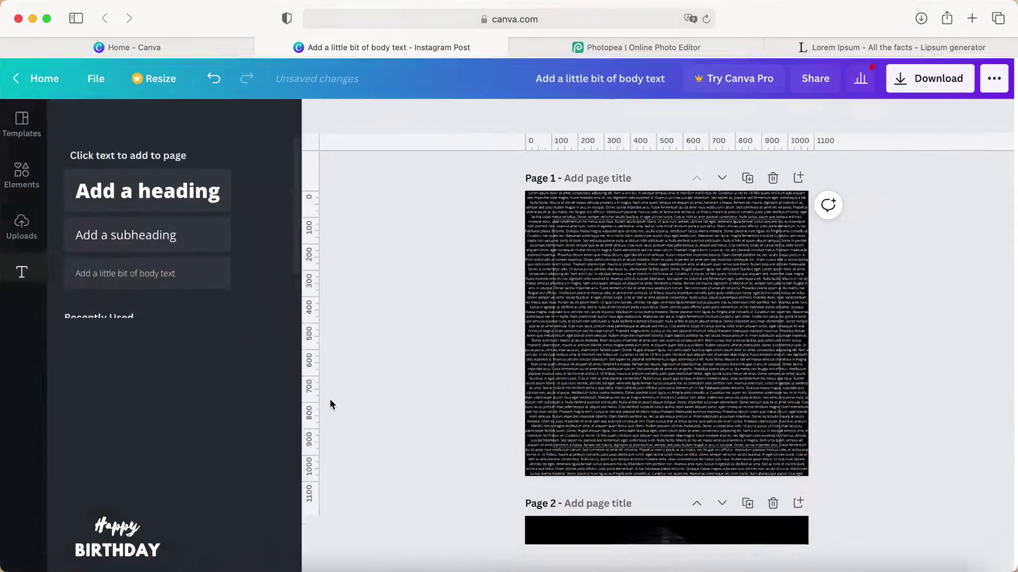
scroll(695, 344, up, 3)
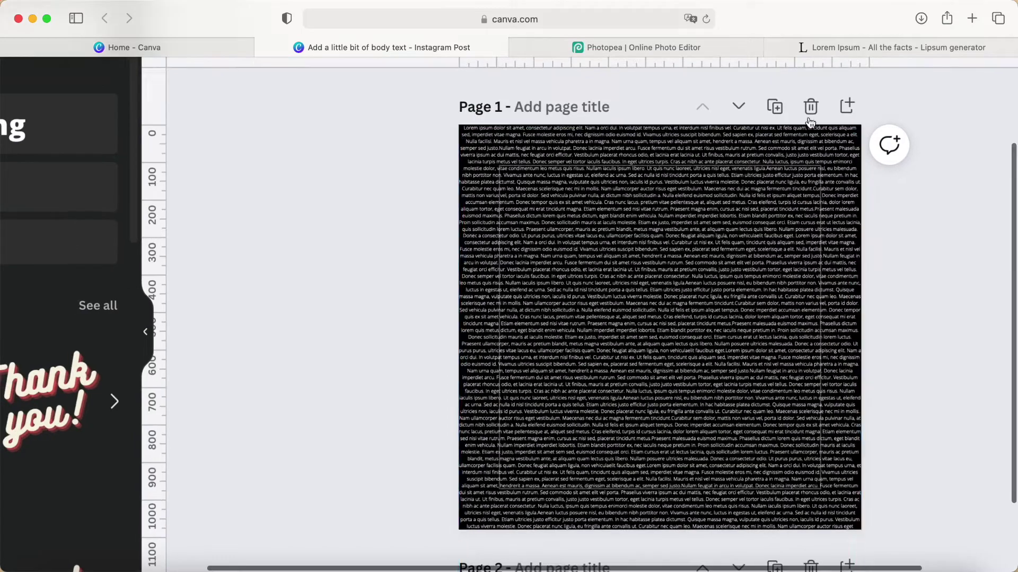
scroll(640, 376, down, 5)
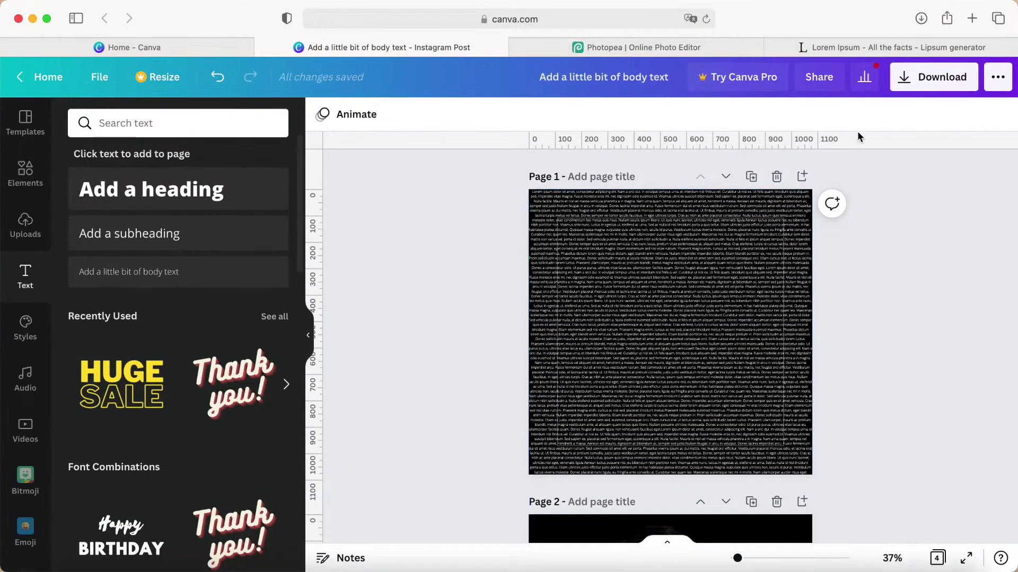
Download only Page 1 as a PNG and dismiss the teacher offer popup
click(903, 88)
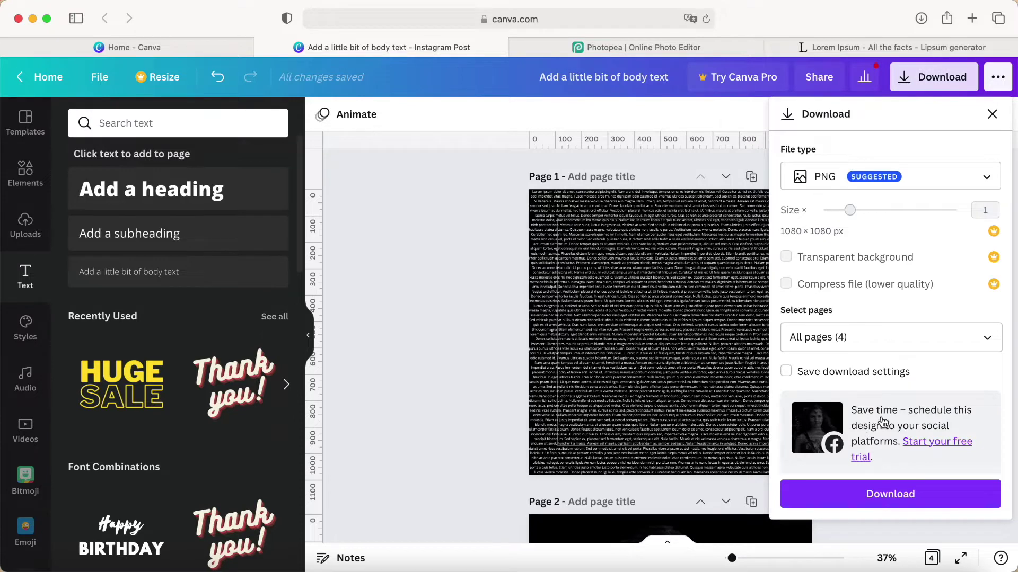
click(985, 338)
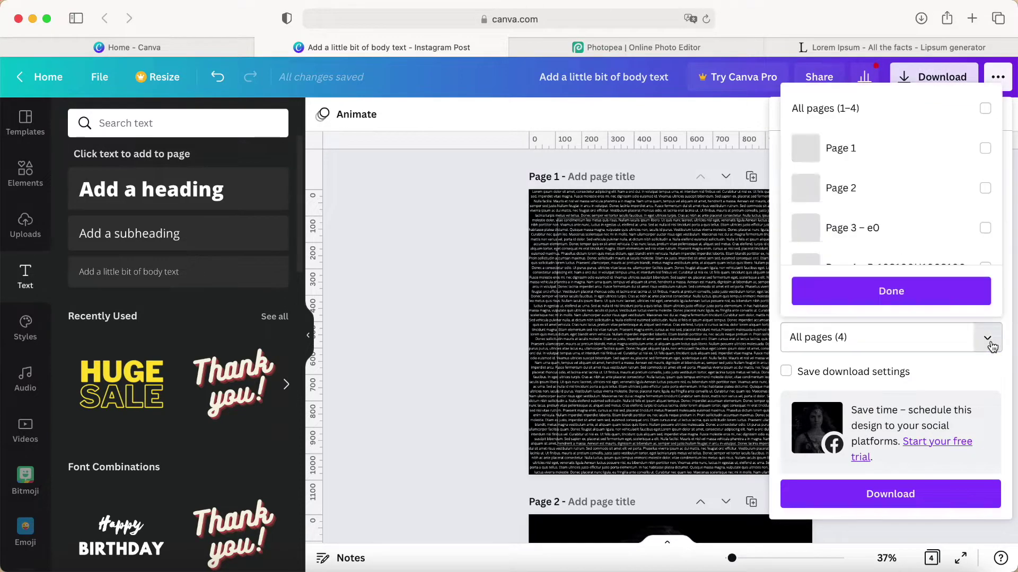
click(836, 153)
click(833, 291)
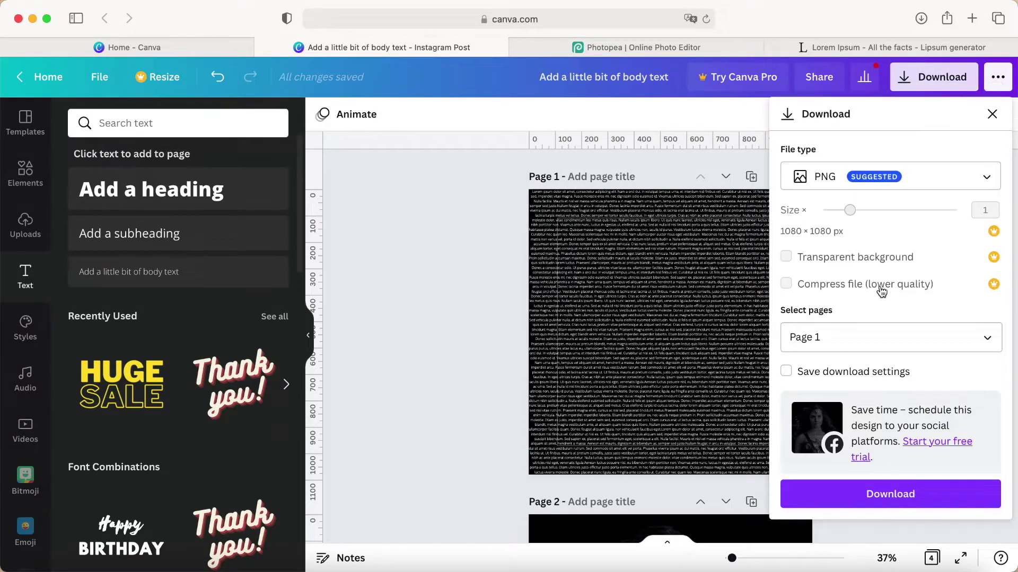
click(872, 502)
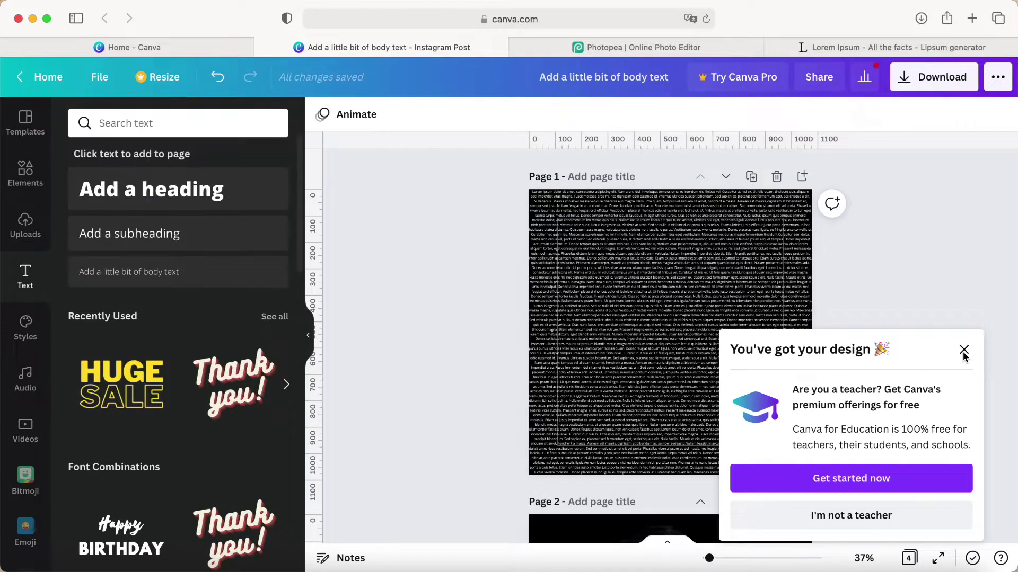
click(964, 350)
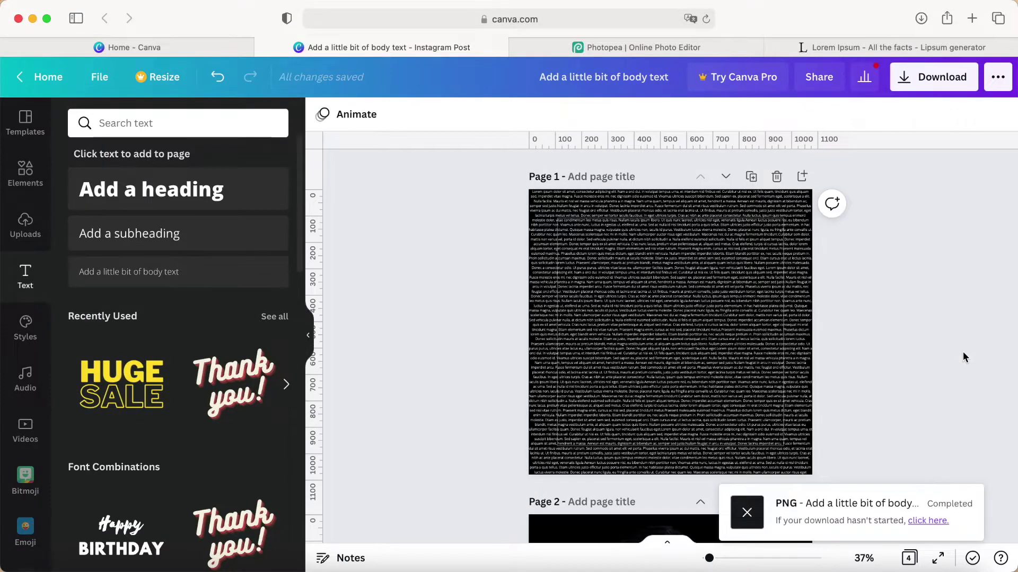
Drag the downloaded Page 1 PNG from Finder Recents into Photopea to open it
click(620, 51)
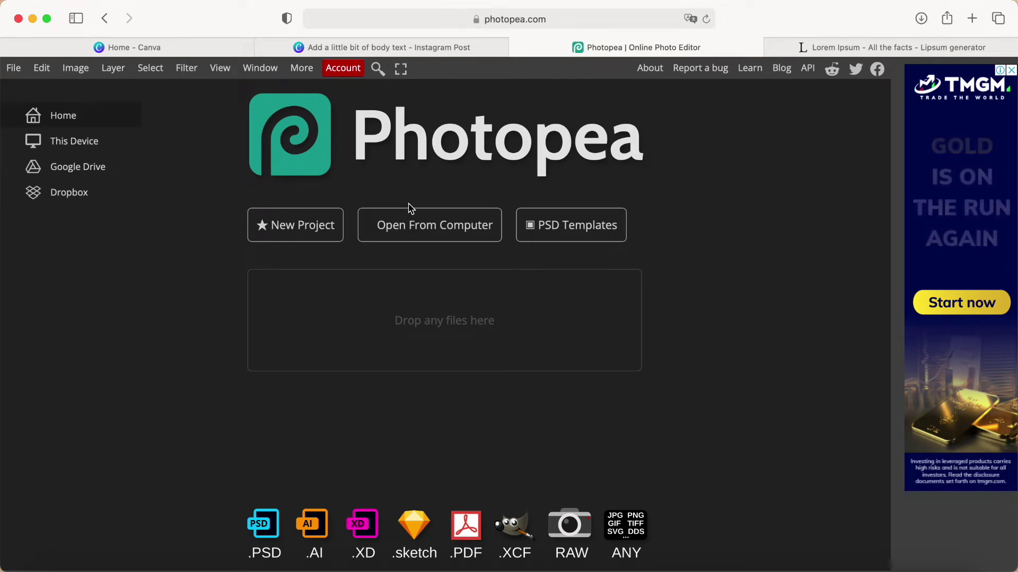
click(60, 569)
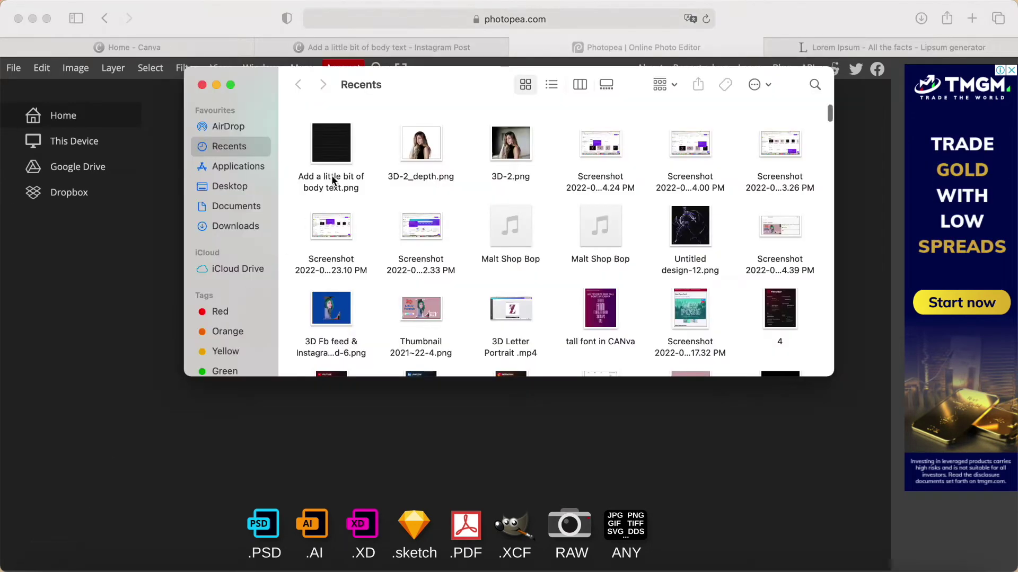
drag(336, 155, 373, 440)
click(558, 448)
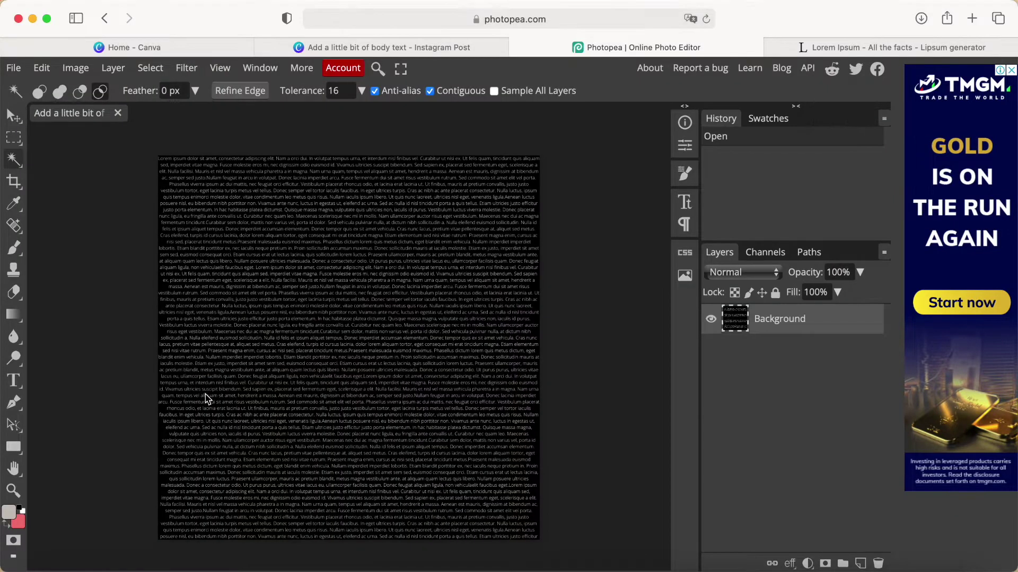
scroll(317, 285, up, 5)
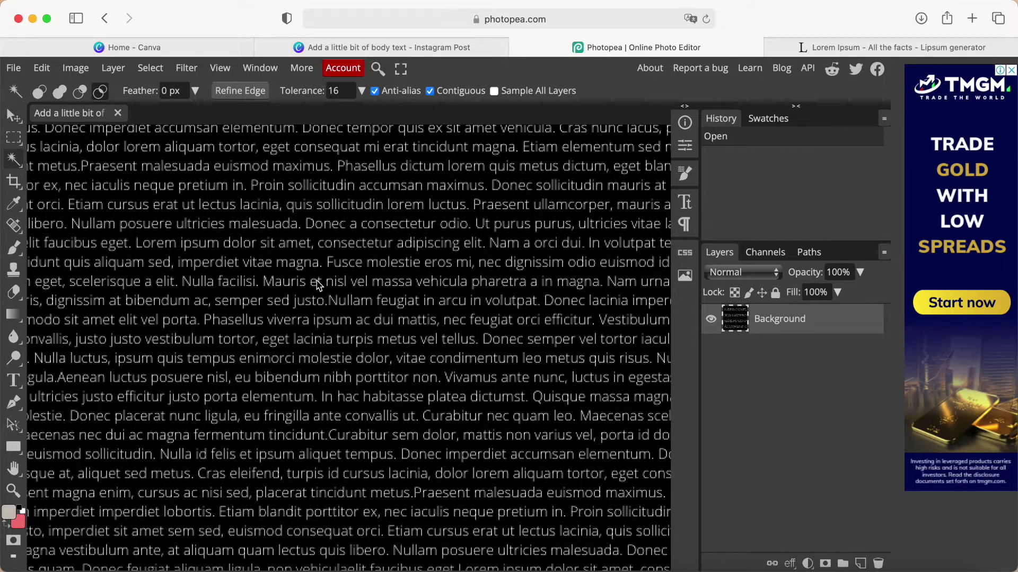
scroll(316, 285, down, 6)
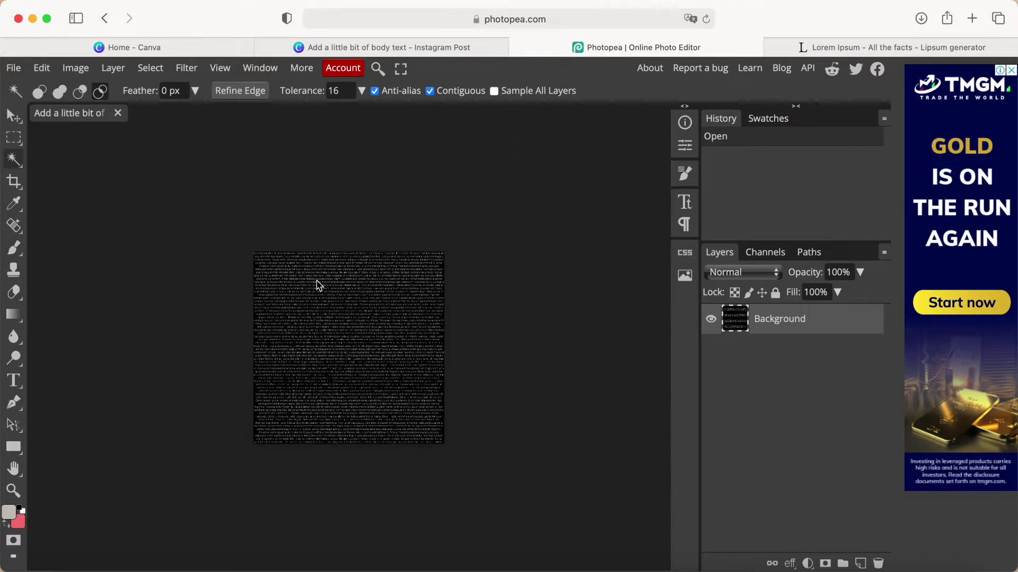
scroll(317, 285, up, 3)
scroll(317, 285, up, 1)
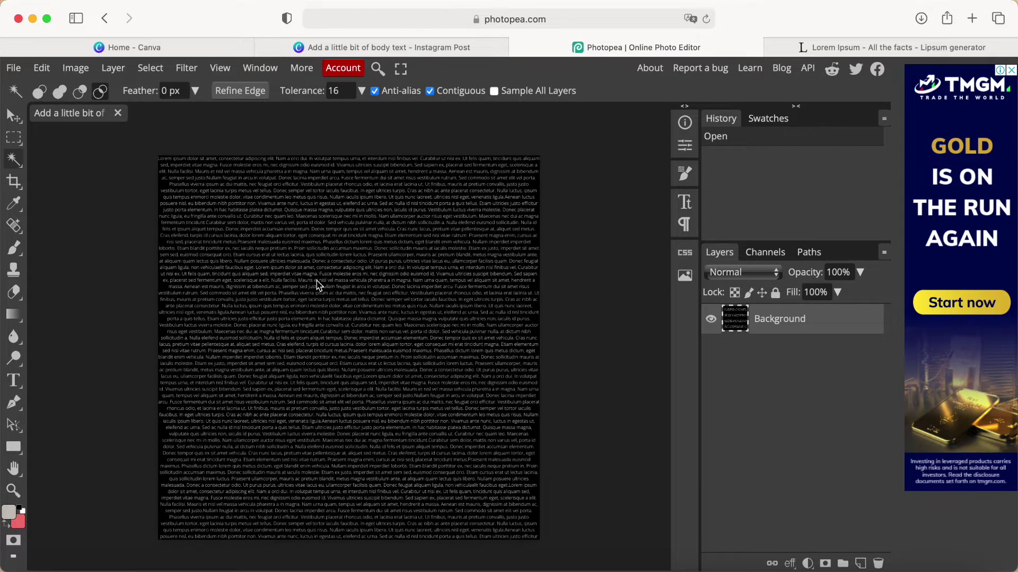
Select the white lettering using Color Range with Sampled Colors at fuzziness 10
click(152, 72)
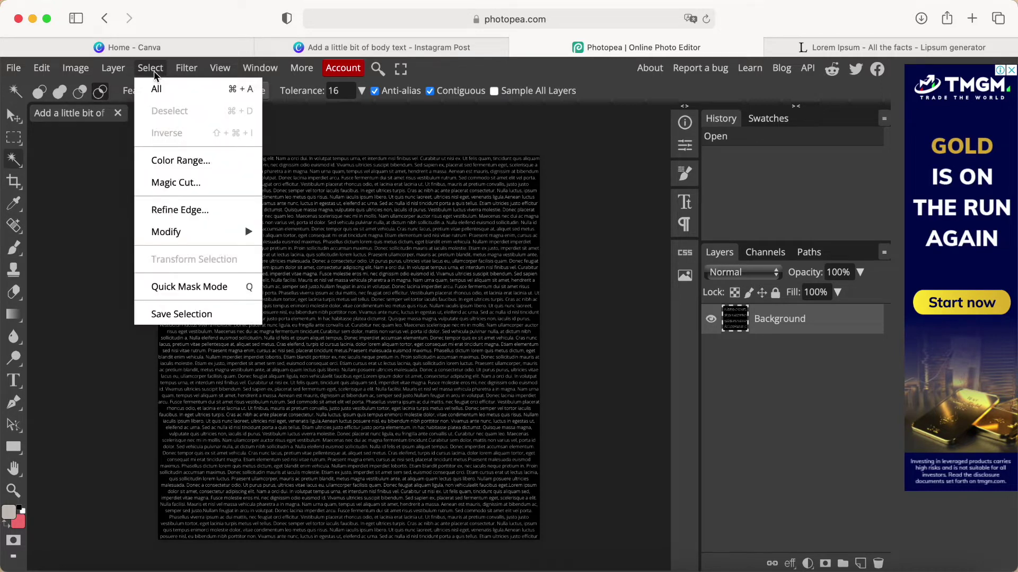
click(172, 163)
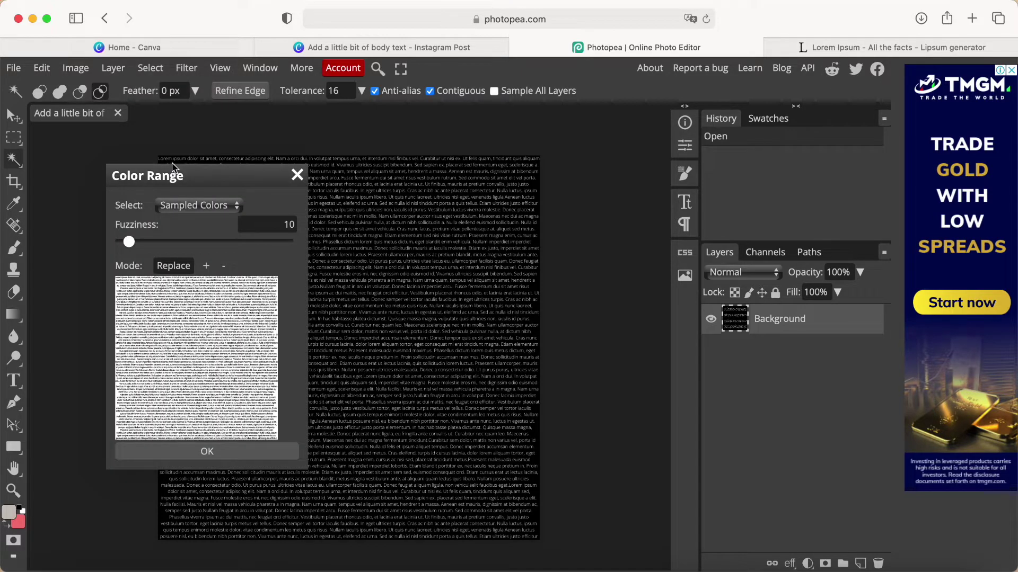
click(289, 227)
click(207, 453)
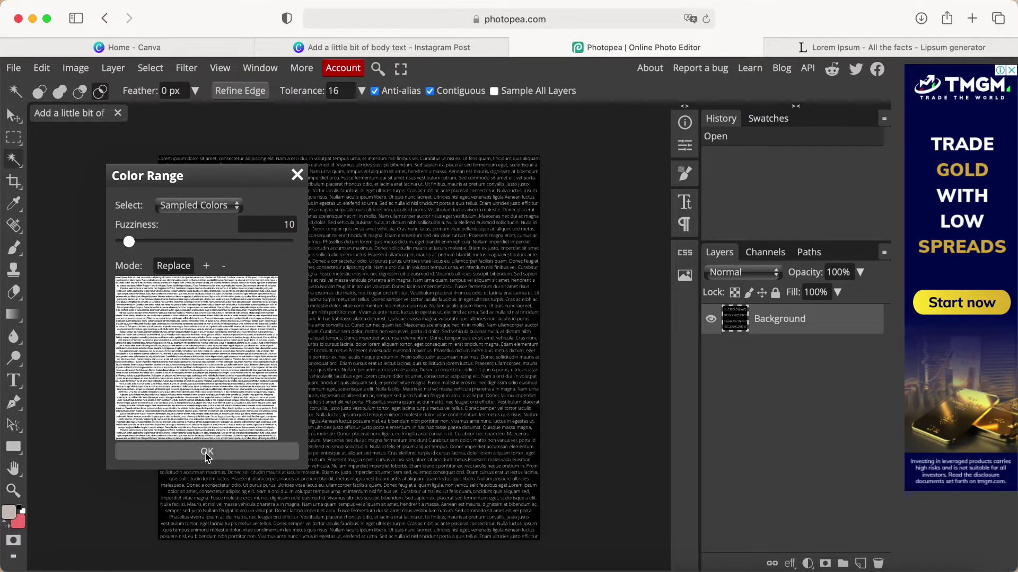
scroll(242, 341, up, 5)
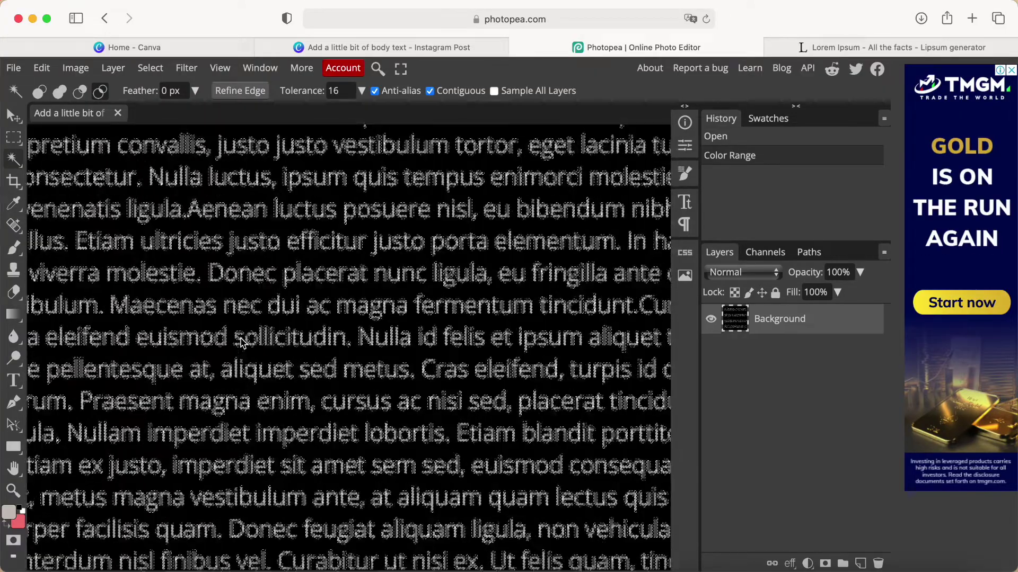
scroll(241, 342, down, 5)
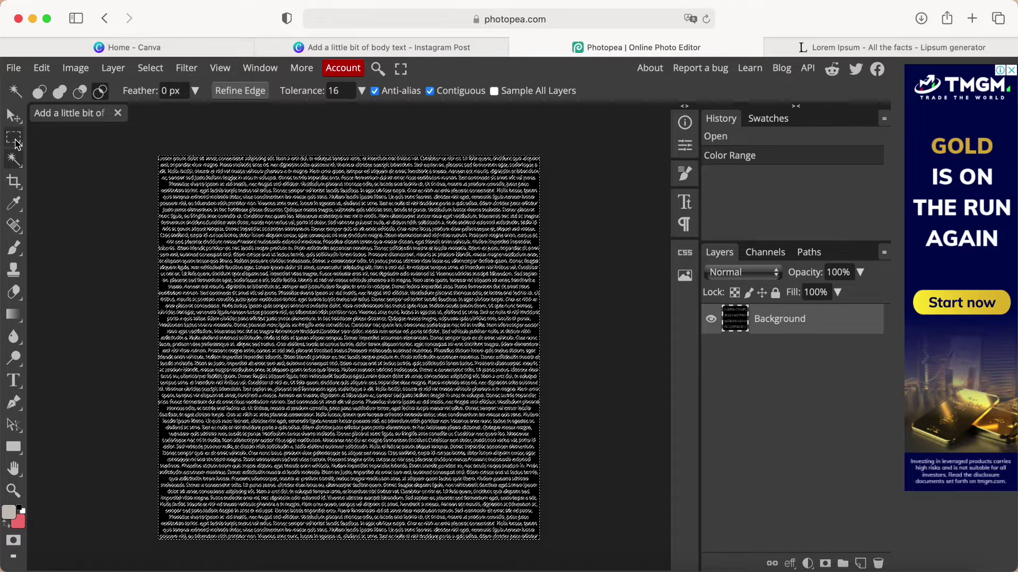
Refine the lettering selection's edges at border 0 and output it to a new layer
right_click(19, 167)
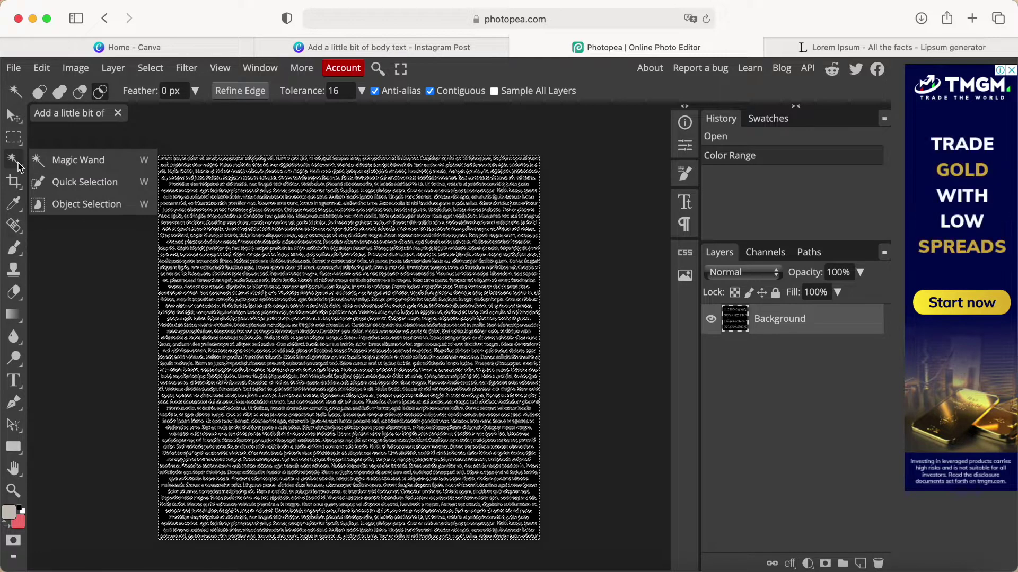
click(69, 162)
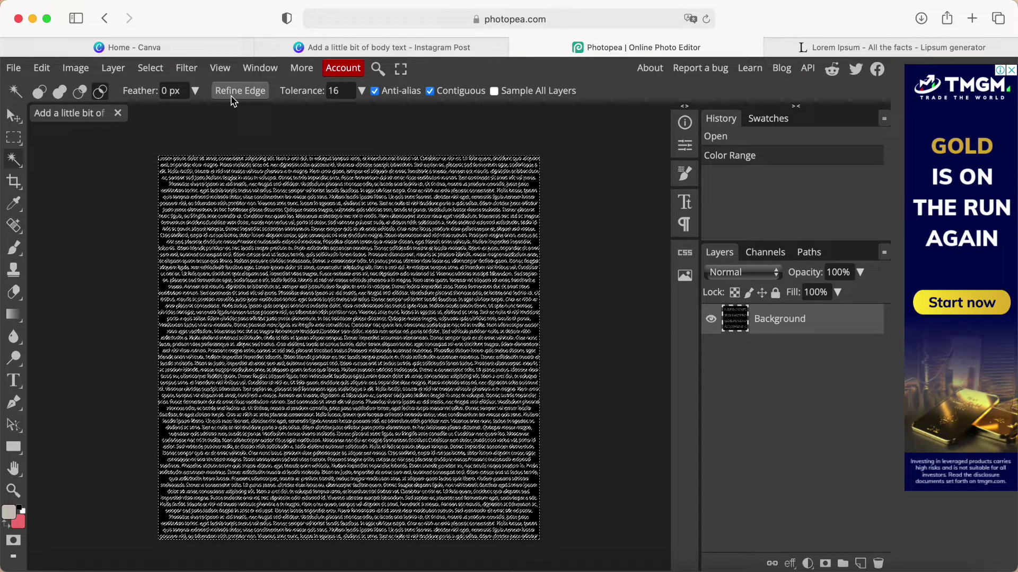
click(233, 91)
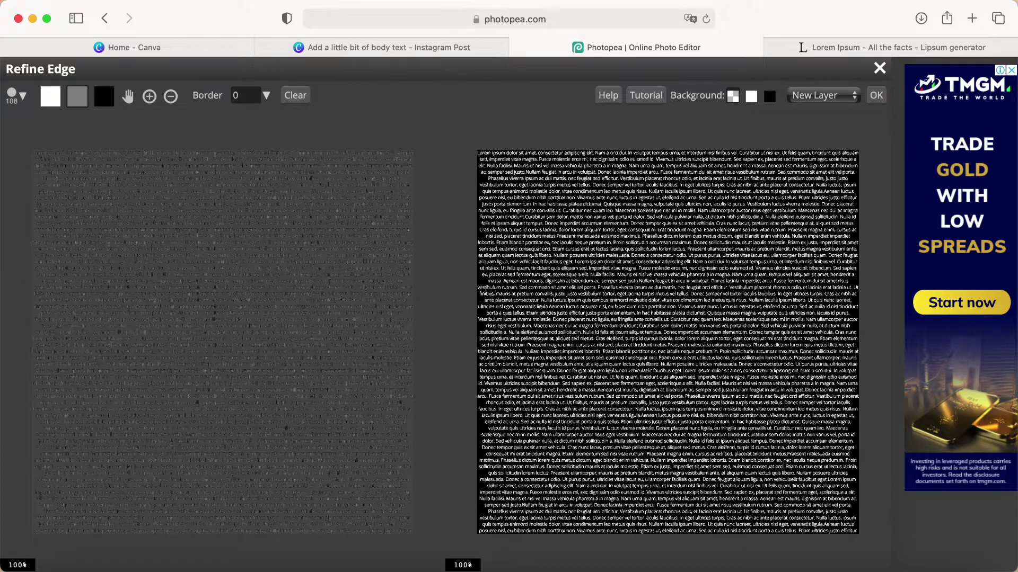
click(877, 98)
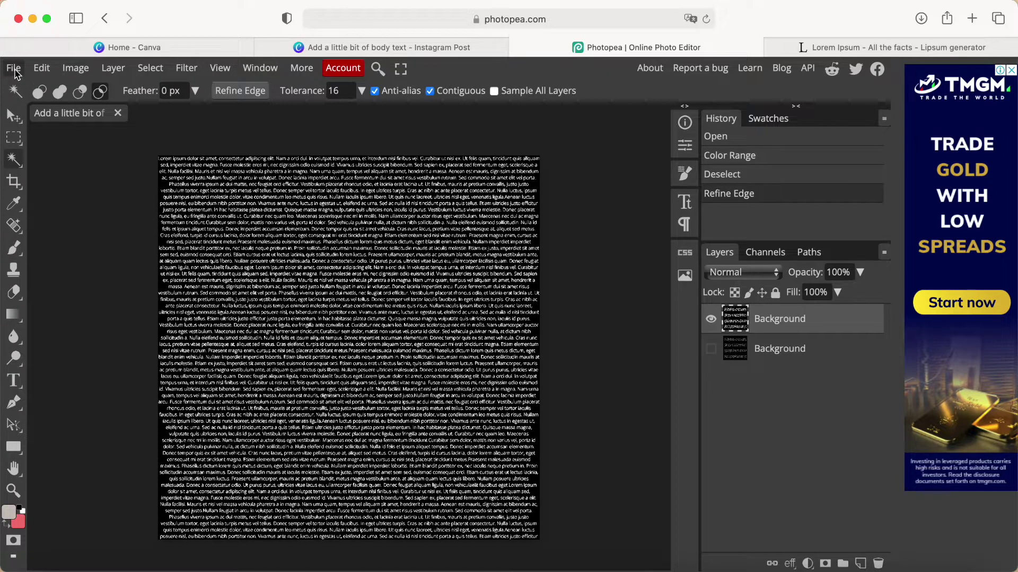
Export the lettering image through Save for web as a 1080×1080 PNG
click(14, 70)
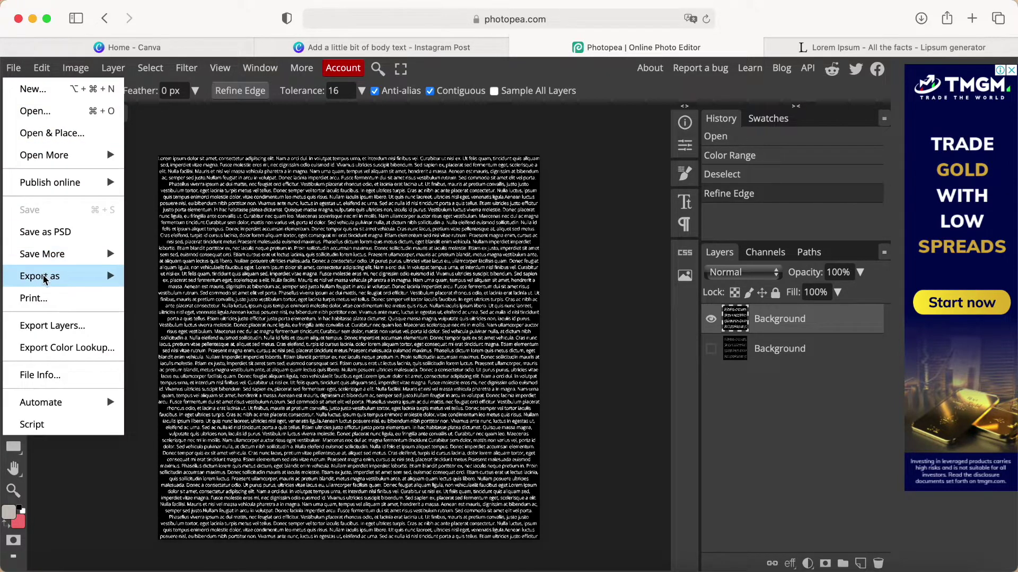
mouse_move(45, 280)
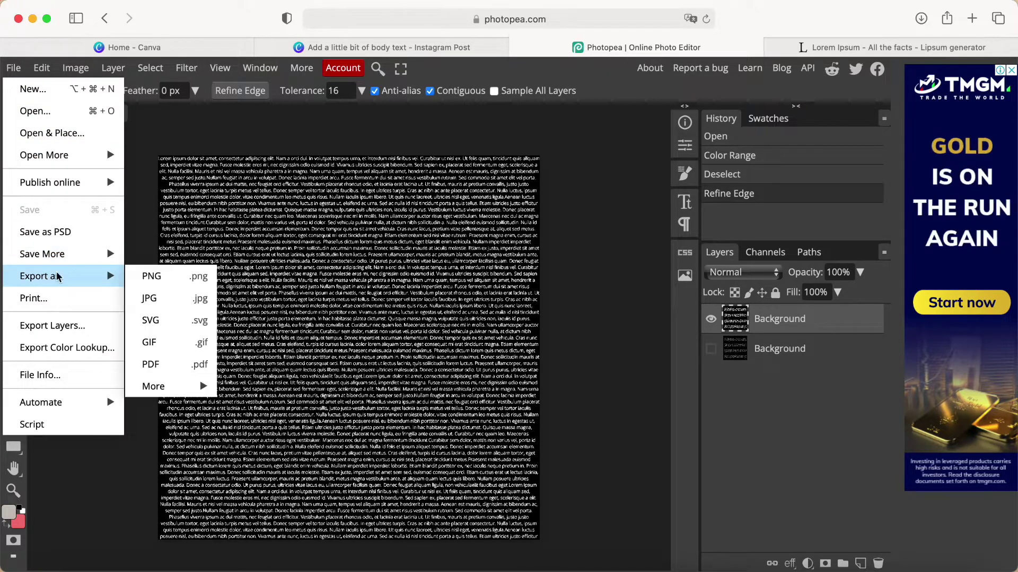
click(146, 279)
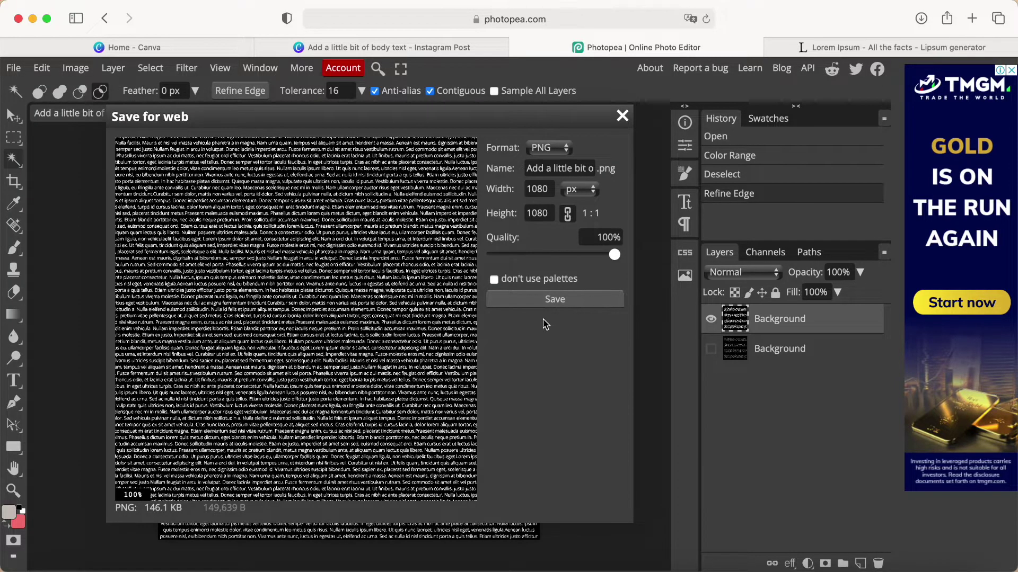
click(554, 299)
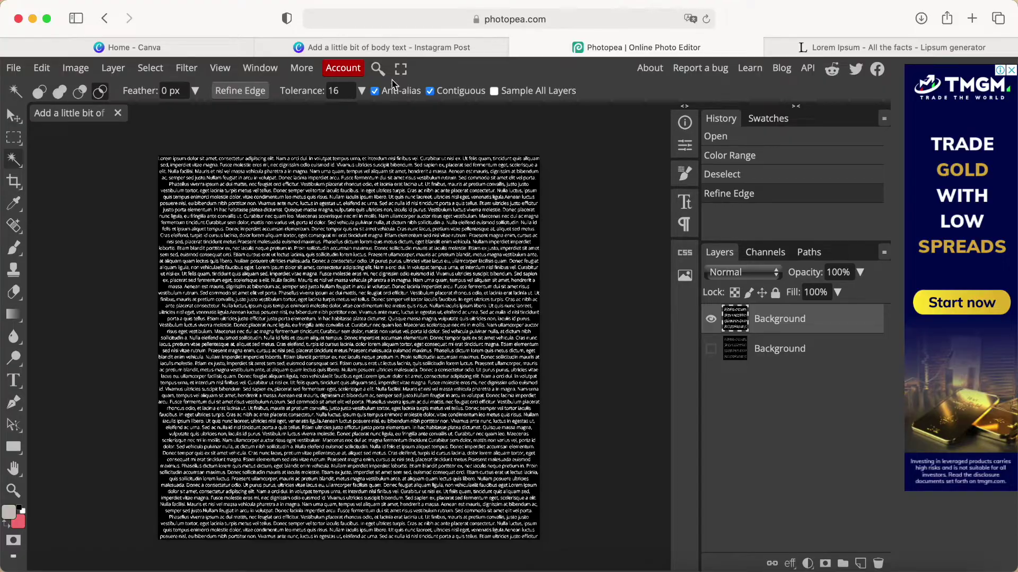
Upload 'Add a little bit of body text-2.png' from Downloads into Canva's Uploads
click(379, 46)
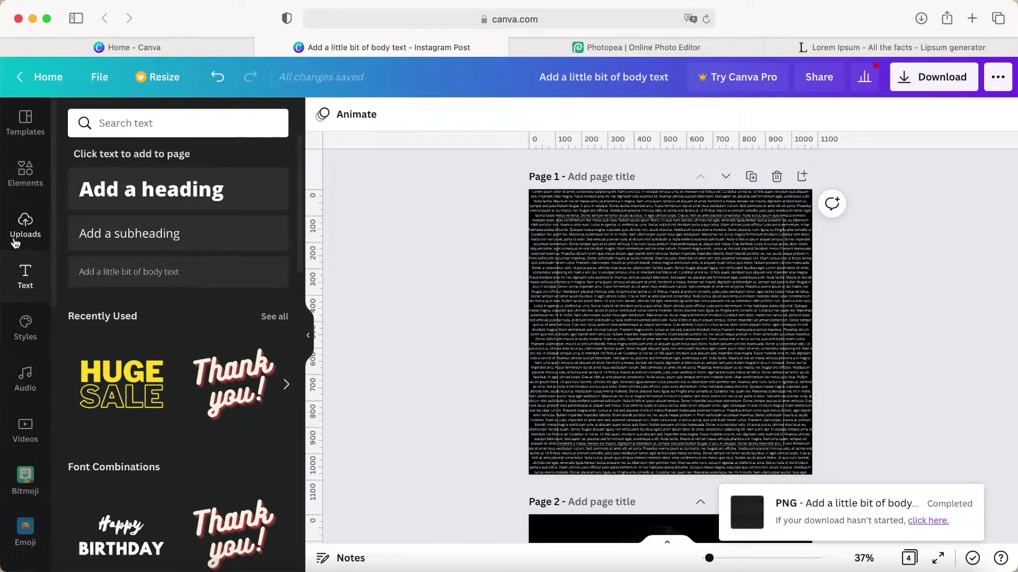
click(25, 225)
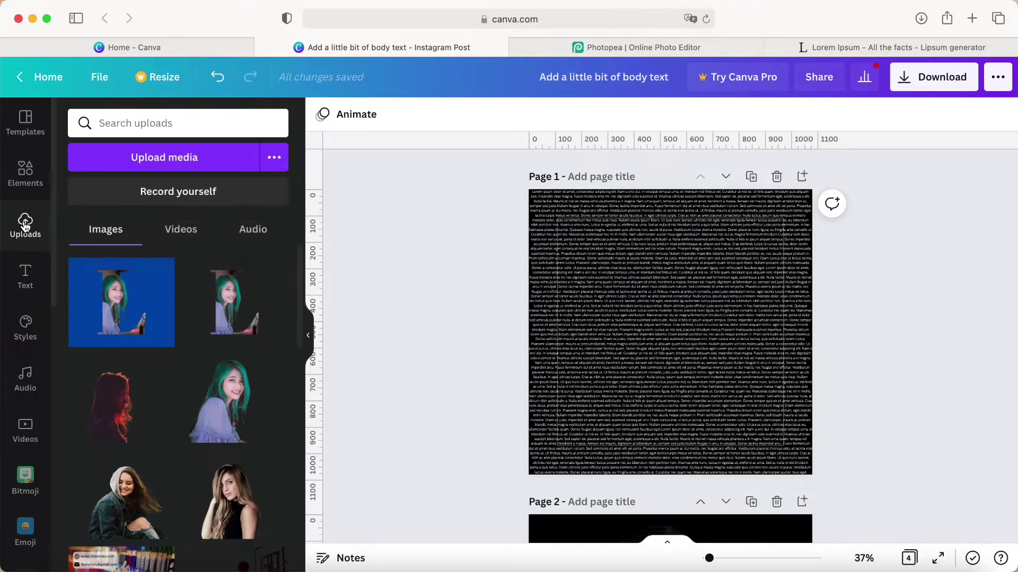
click(172, 166)
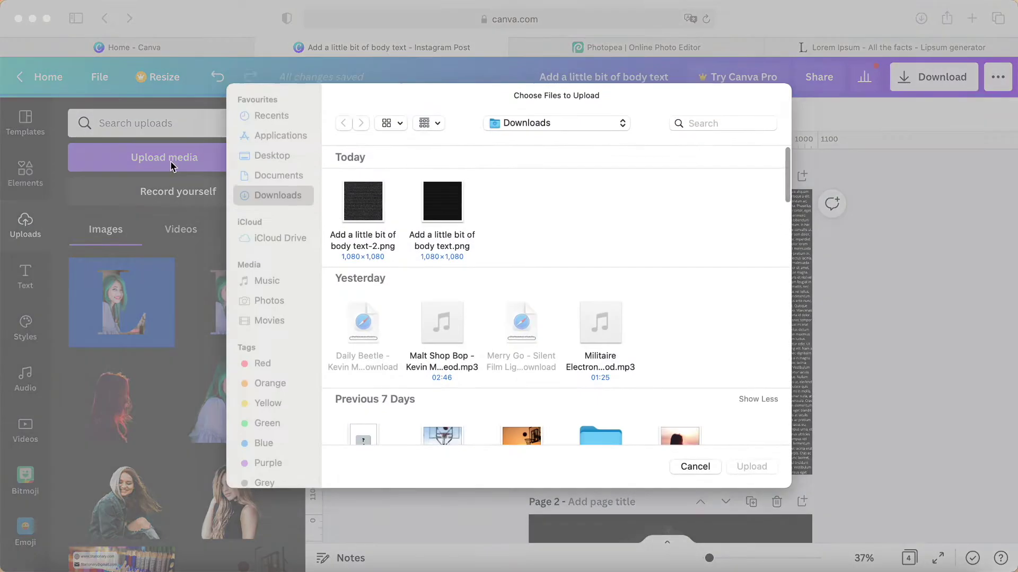
click(367, 207)
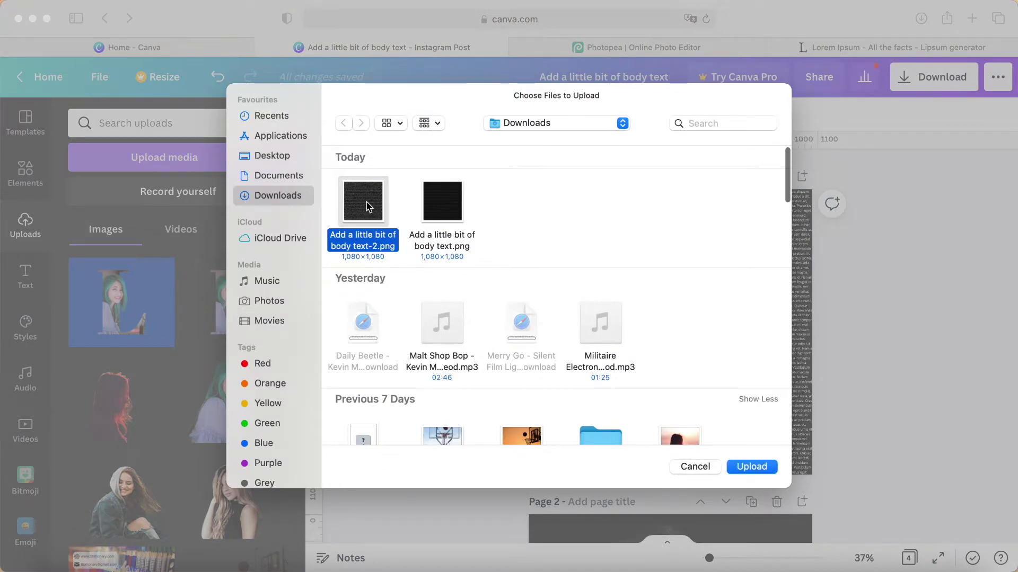
click(756, 469)
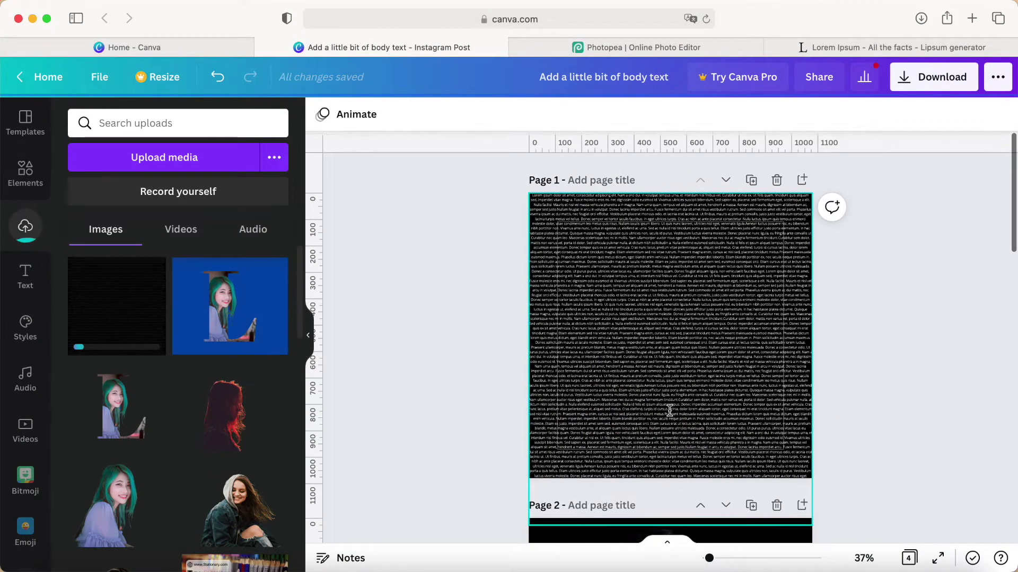
Add a new blank page and move it up to become page 1
click(803, 176)
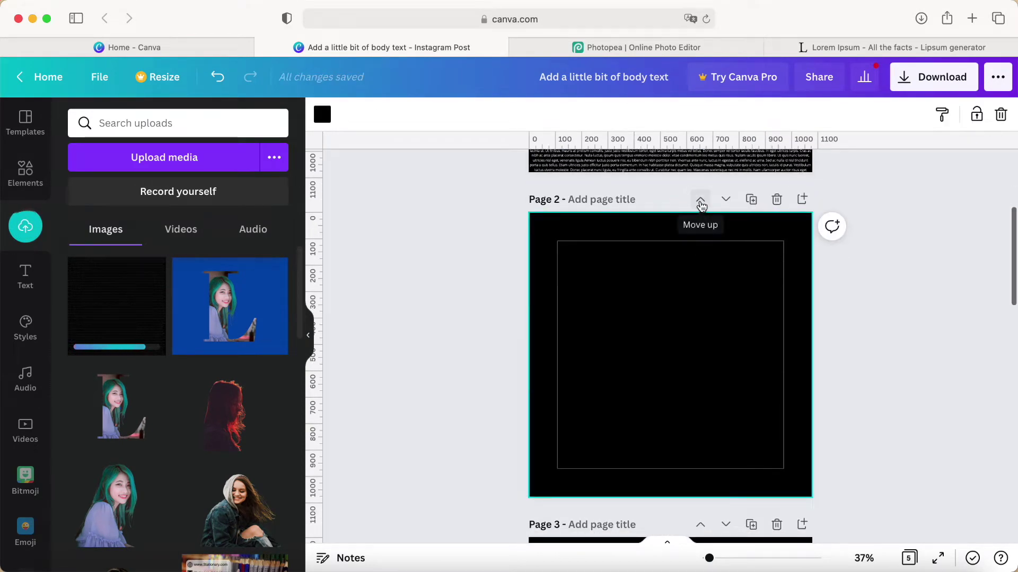
click(700, 202)
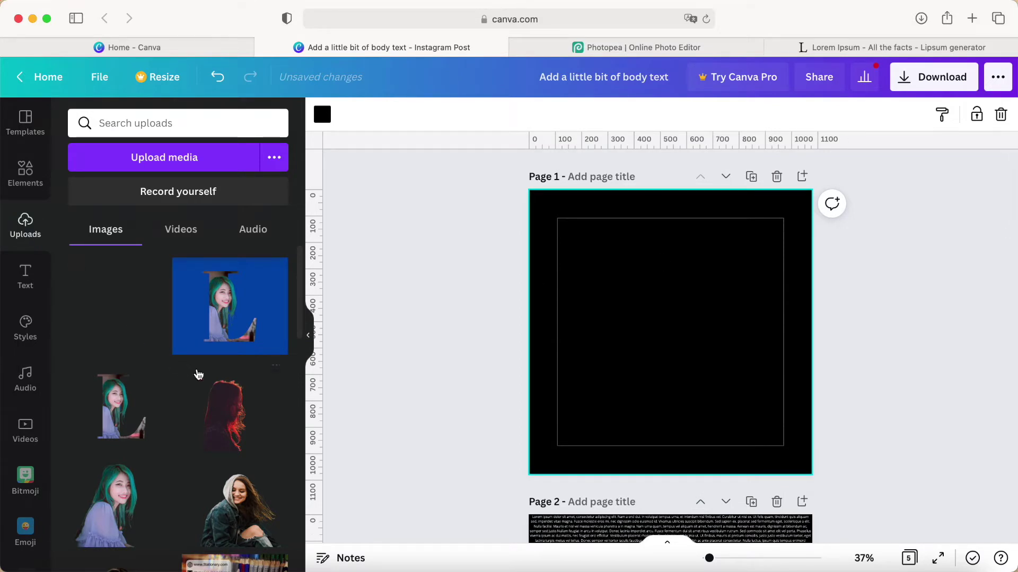
scroll(212, 376, down, 3)
scroll(212, 376, down, 1)
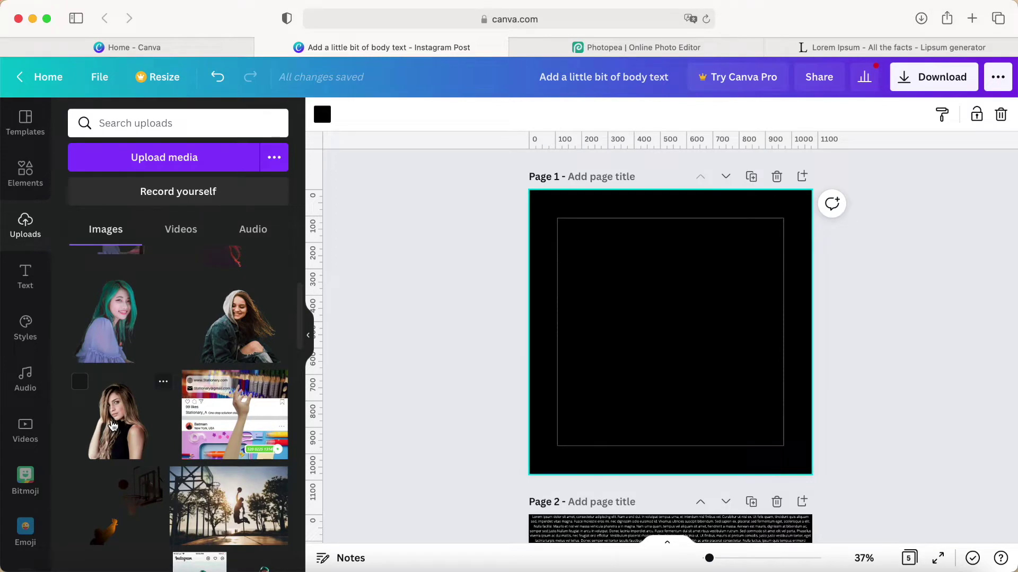
Place the long-haired woman's portrait on page 1, enlarged and trimmed to fill the page
click(112, 426)
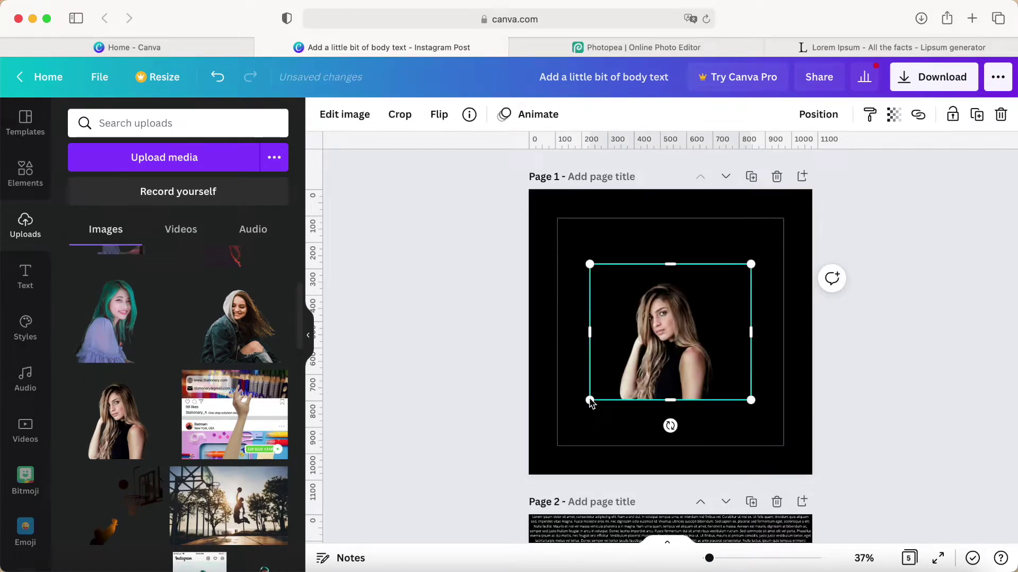
drag(590, 401, 506, 488)
drag(751, 265, 853, 177)
drag(857, 327, 785, 328)
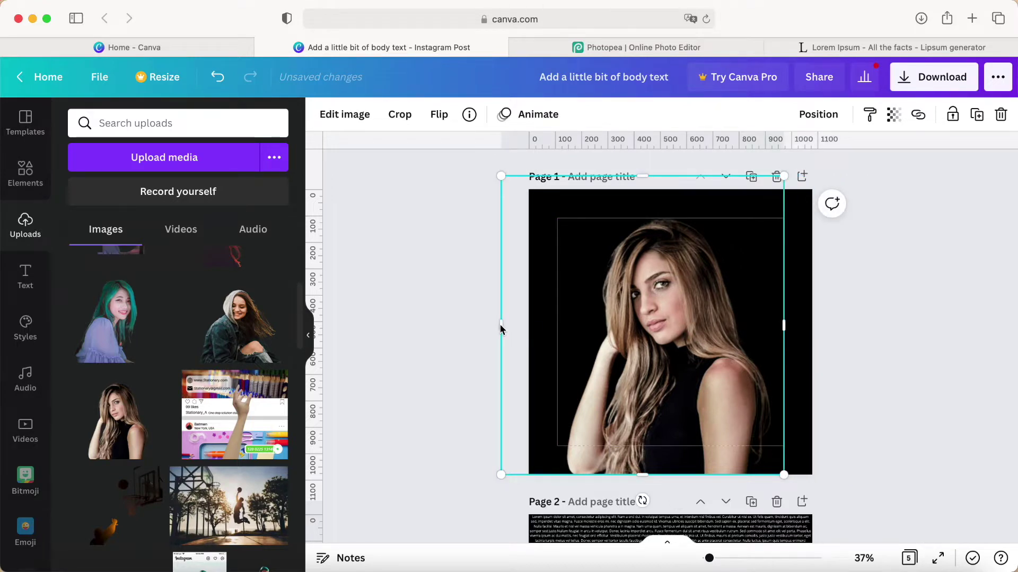
drag(500, 325, 557, 326)
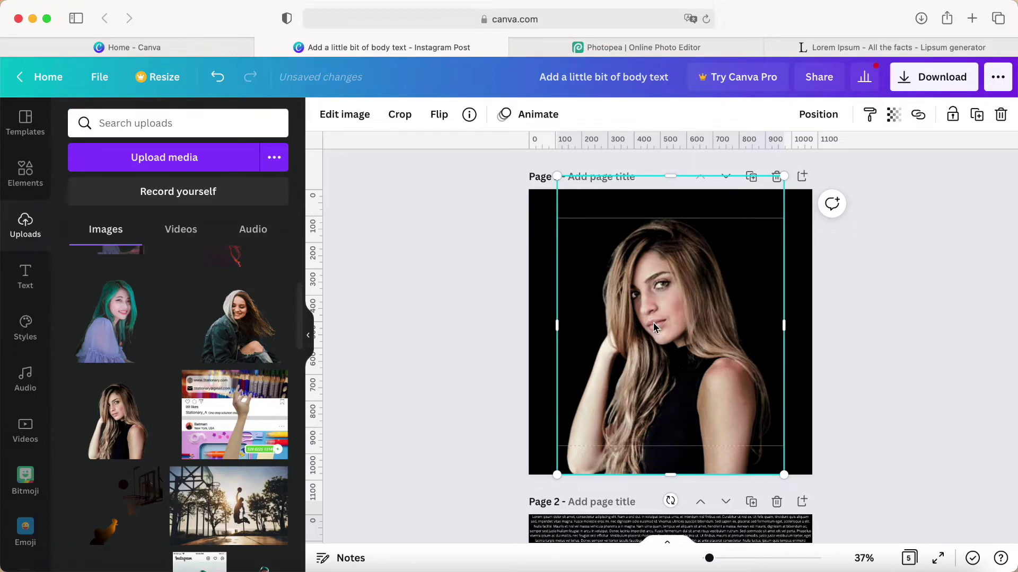
click(348, 117)
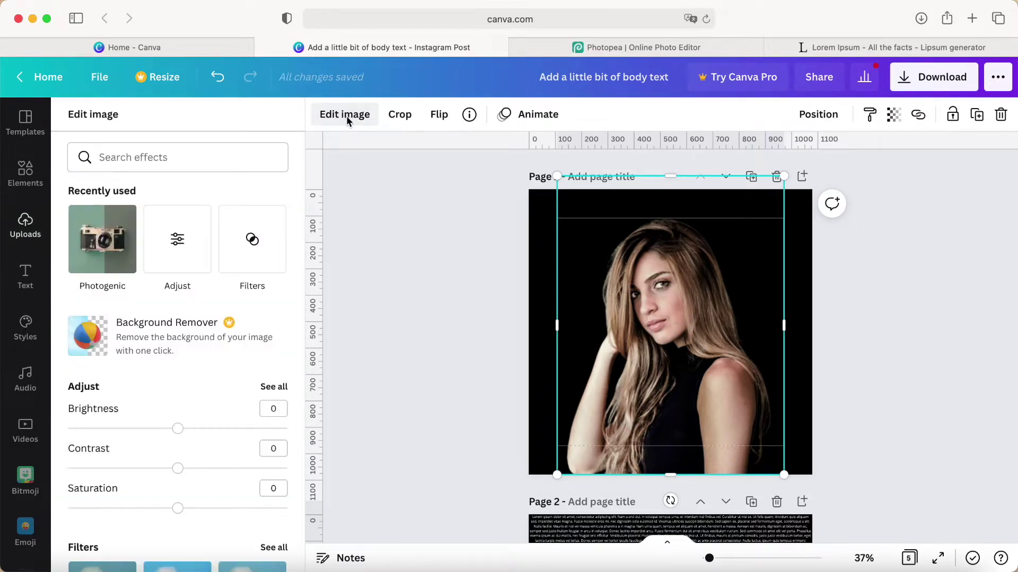
Apply the Mono Slate filter from the Photogenic filters to the portrait
scroll(192, 350, down, 5)
scroll(193, 354, down, 11)
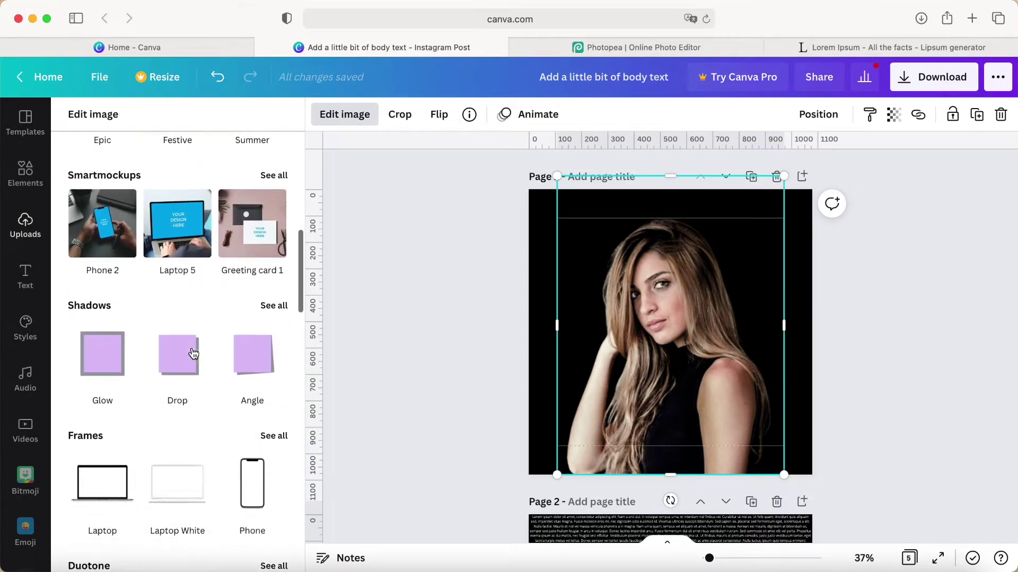
scroll(194, 355, down, 3)
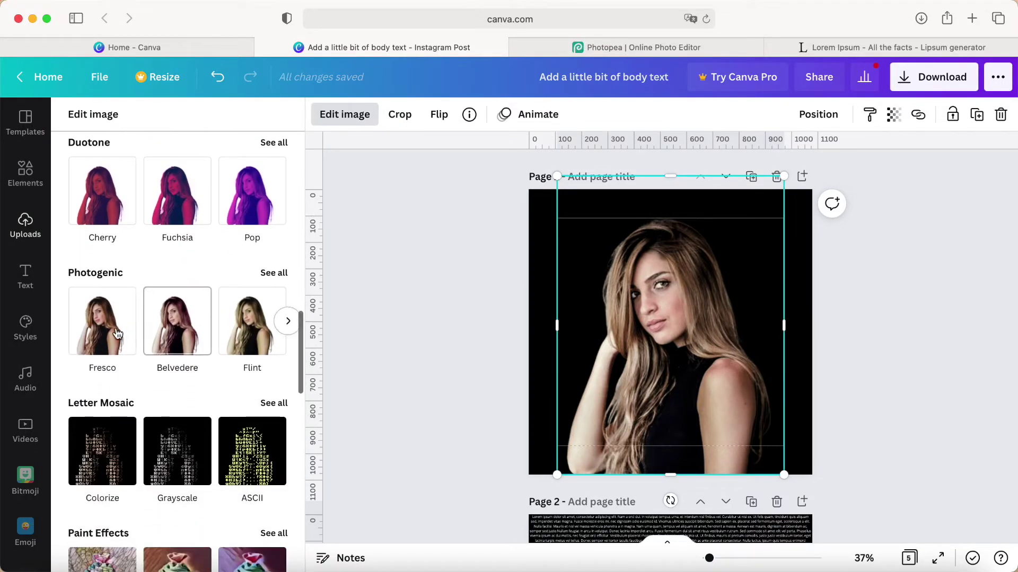
click(274, 274)
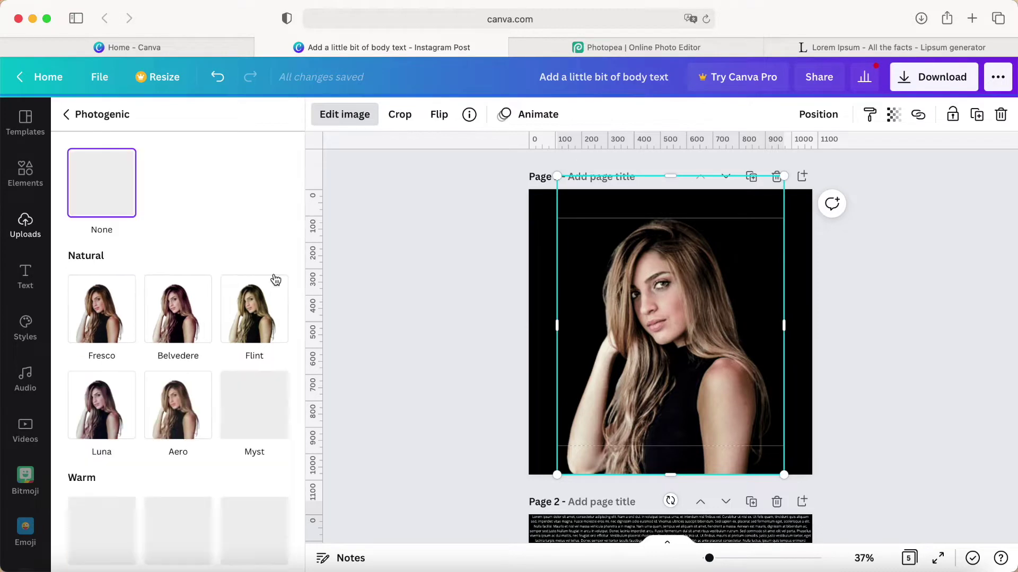
scroll(257, 337, down, 3)
scroll(257, 338, down, 14)
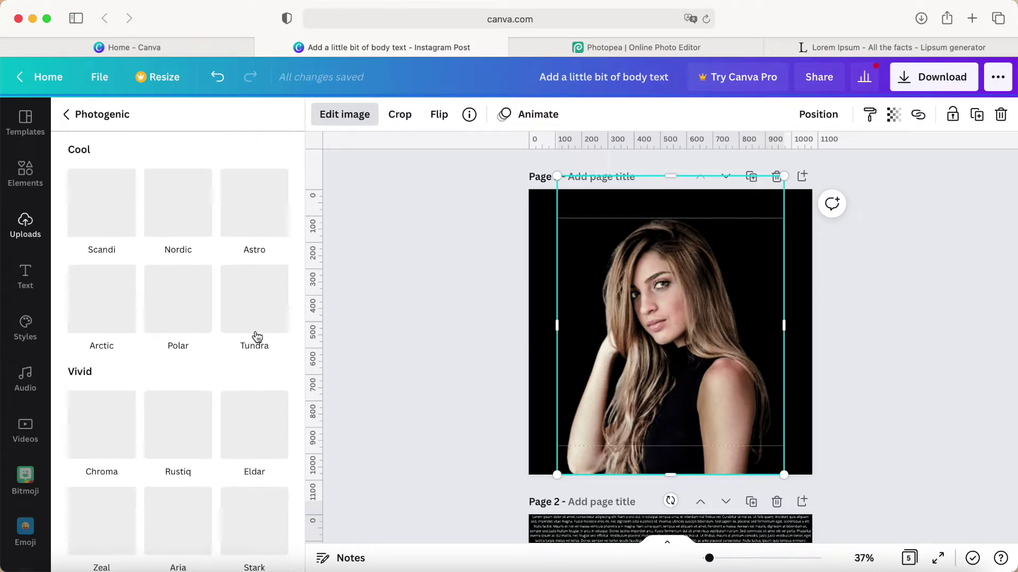
scroll(257, 337, down, 20)
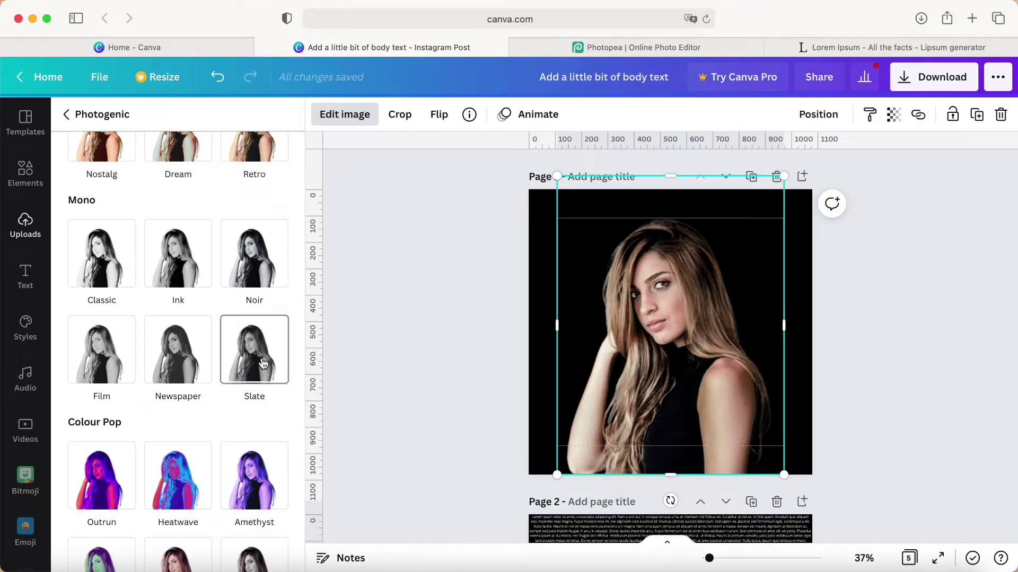
click(264, 364)
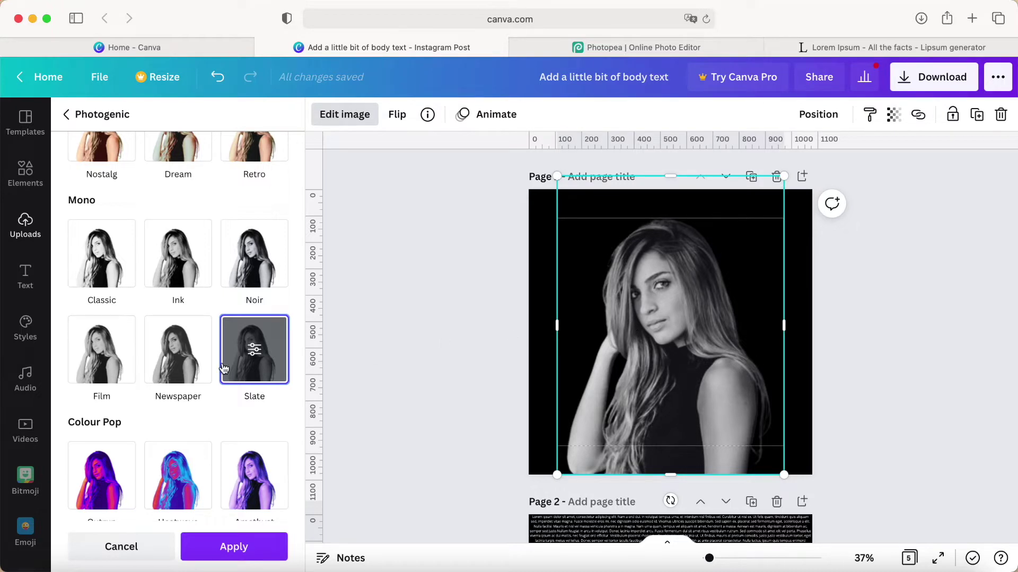
click(228, 549)
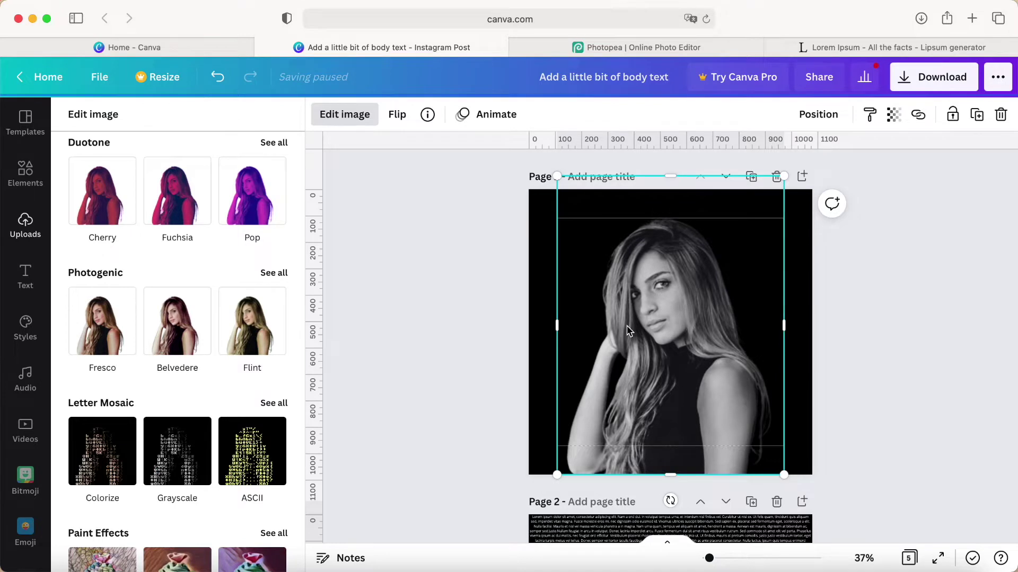
Lower the portrait's brightness slightly in the Adjust controls
click(639, 356)
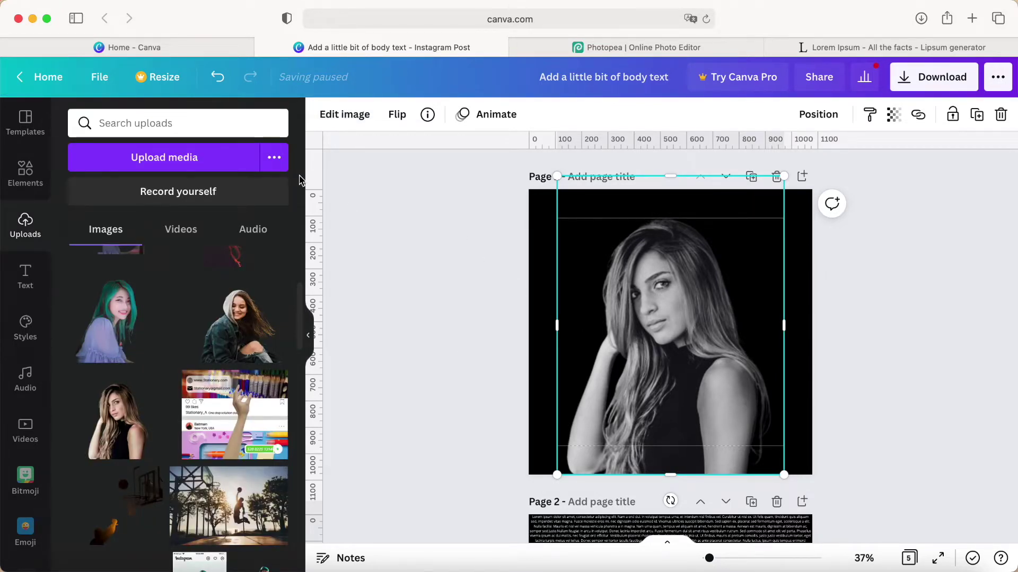
click(344, 121)
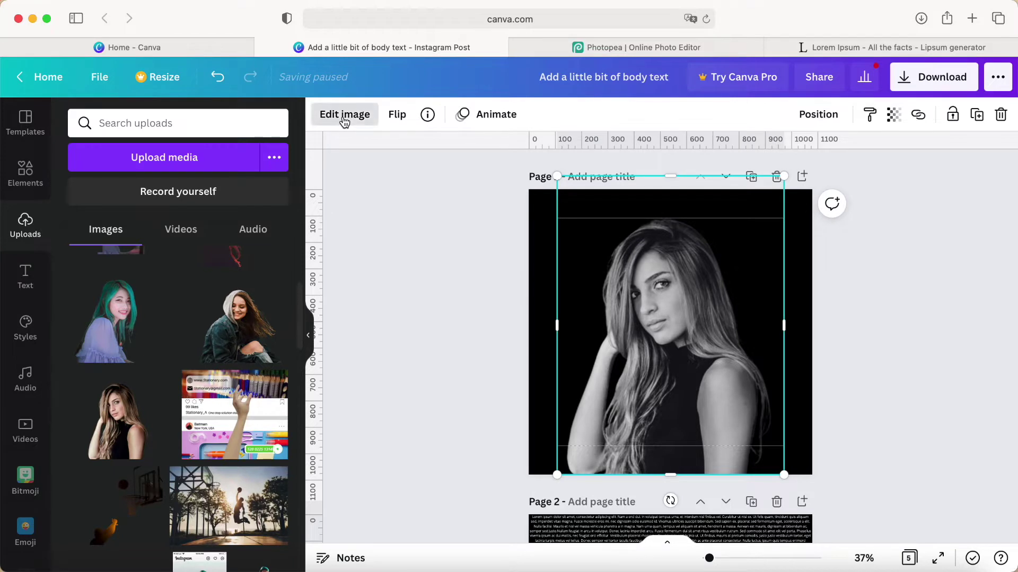
scroll(167, 394, down, 2)
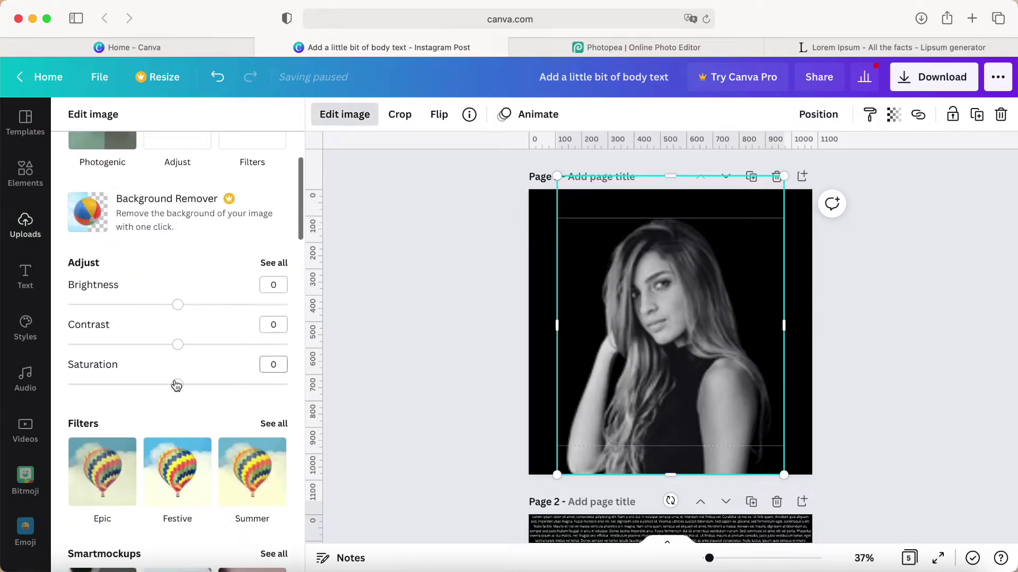
click(278, 265)
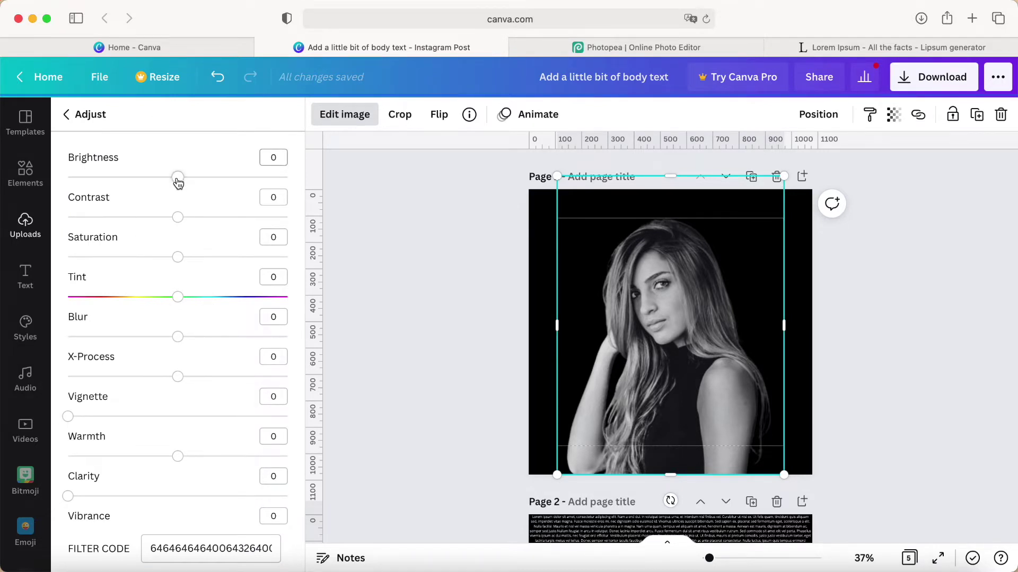
drag(178, 183, 169, 183)
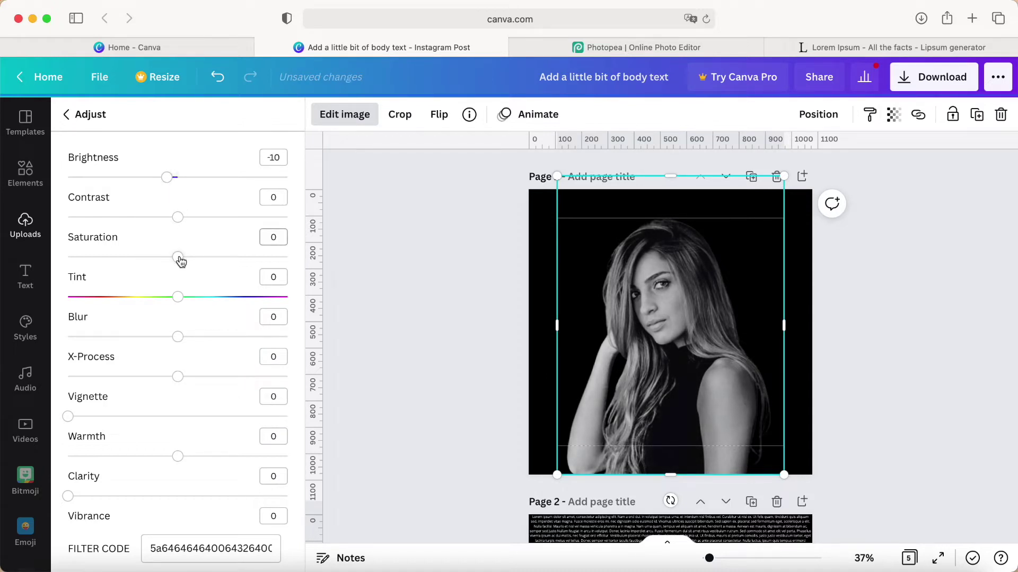
Raise the portrait's saturation, highlights and shadows each to 100
drag(181, 261, 297, 259)
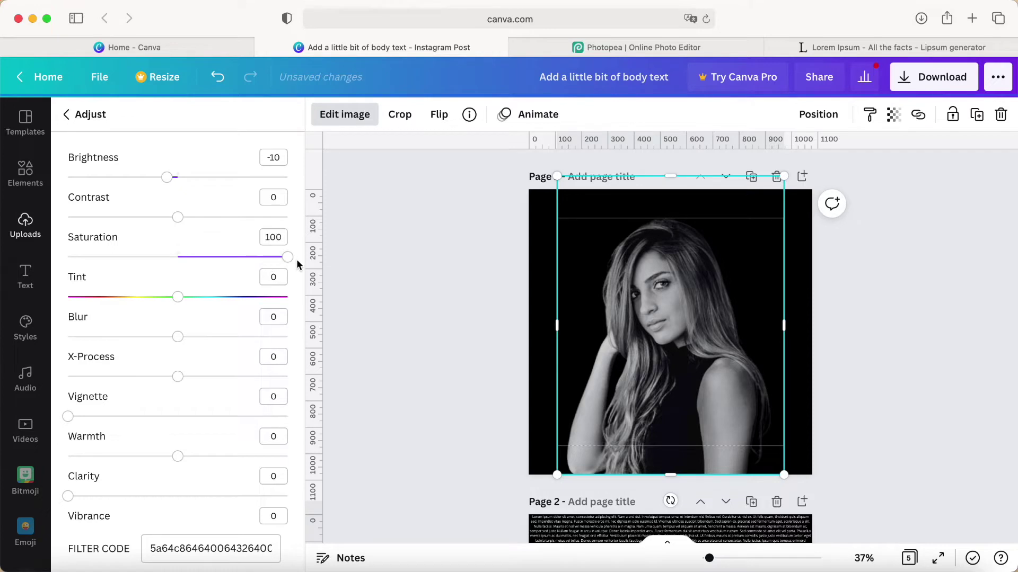
scroll(177, 345, down, 5)
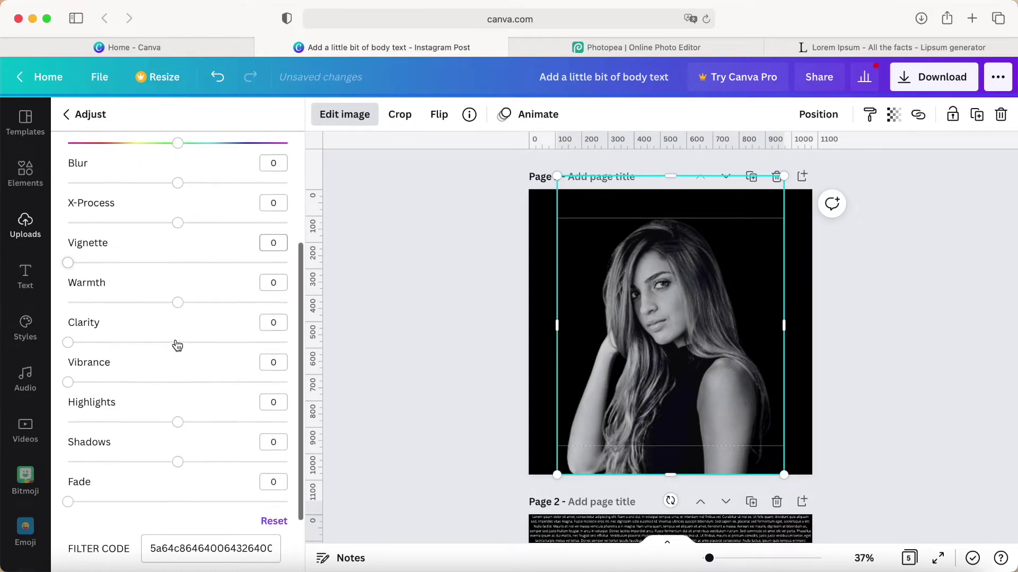
click(182, 417)
drag(290, 425, 295, 420)
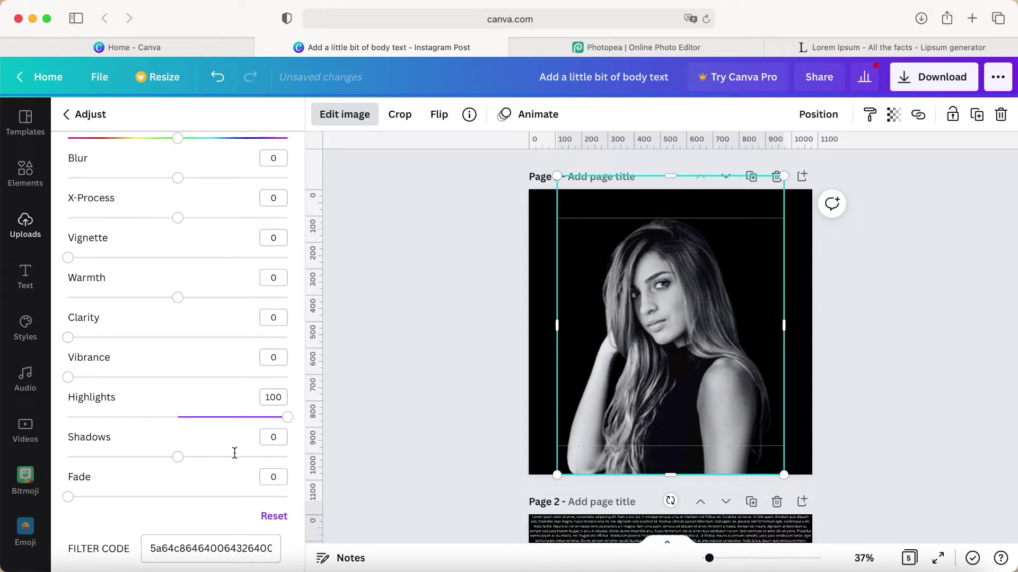
click(178, 457)
click(296, 456)
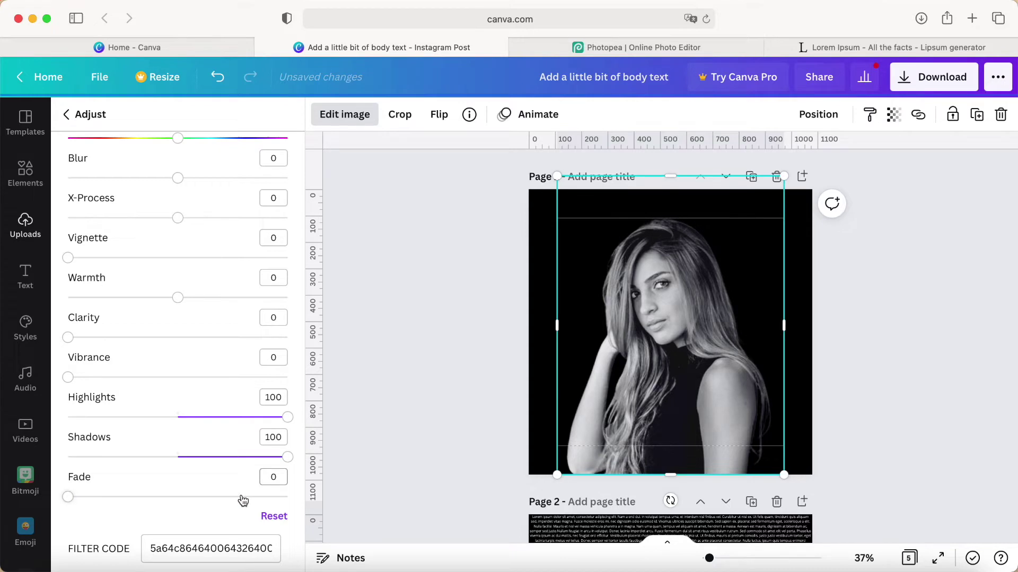
key(Escape)
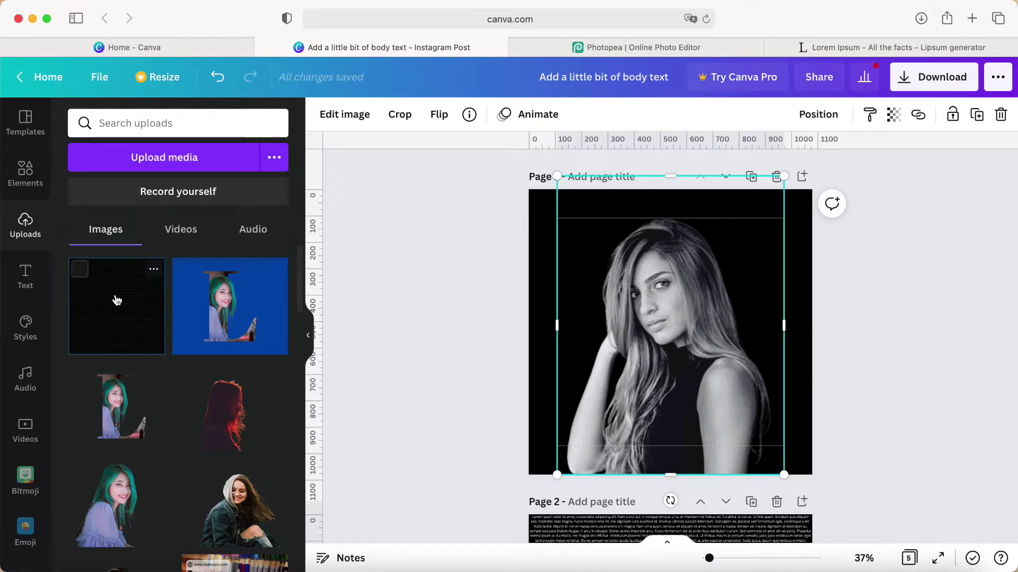
Add the text-portrait image to page 1 and scale it to fill the page
click(117, 300)
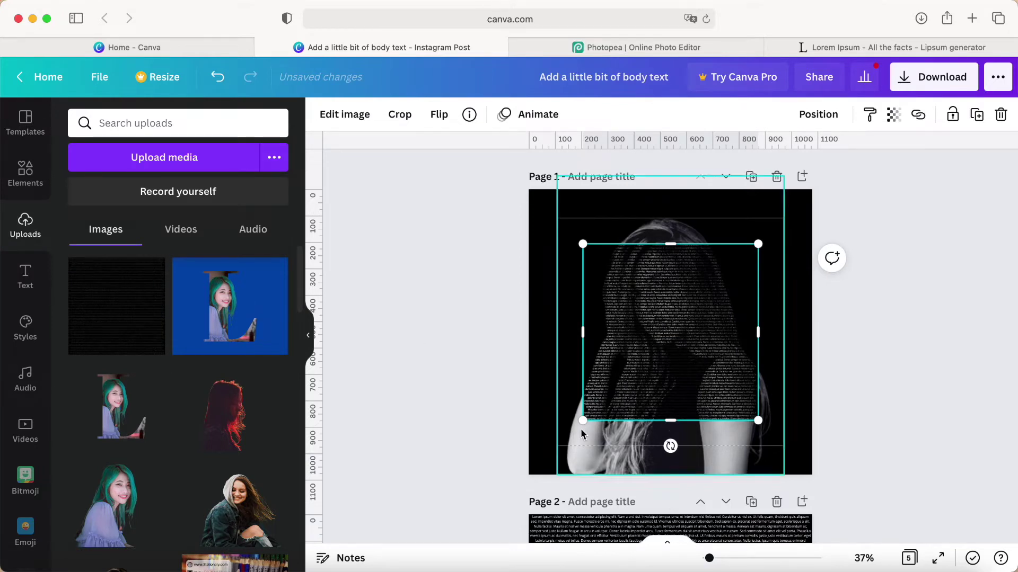
drag(582, 421, 529, 475)
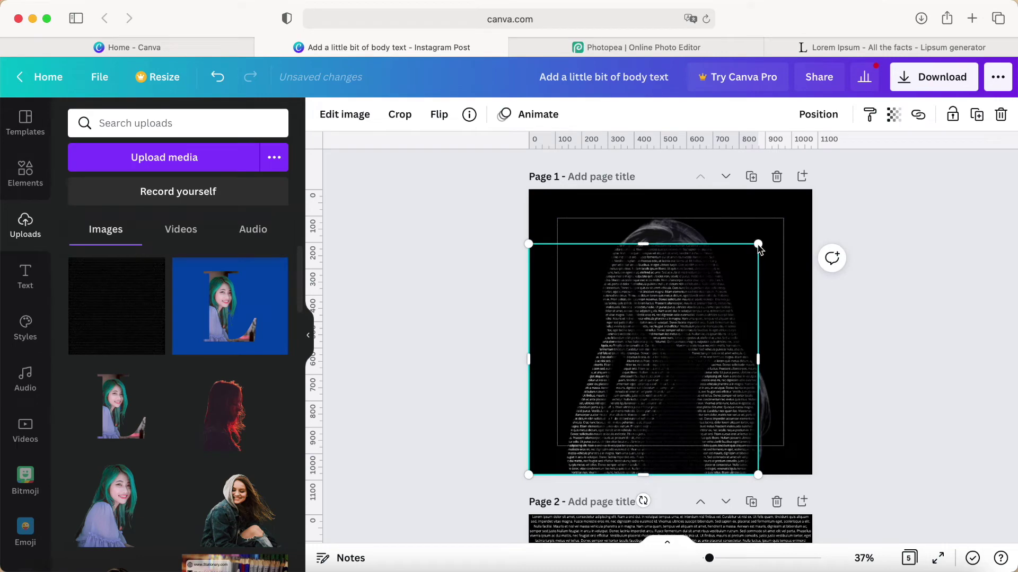
drag(758, 244, 811, 195)
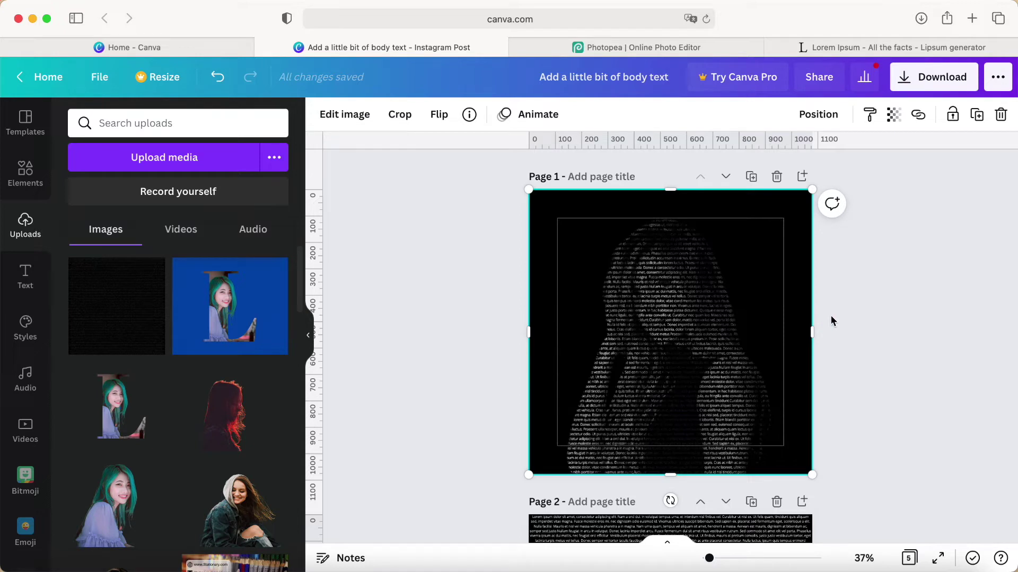
Compare against the plain photo with undo/redo, then trim the overlay's top edge
key(super+z)
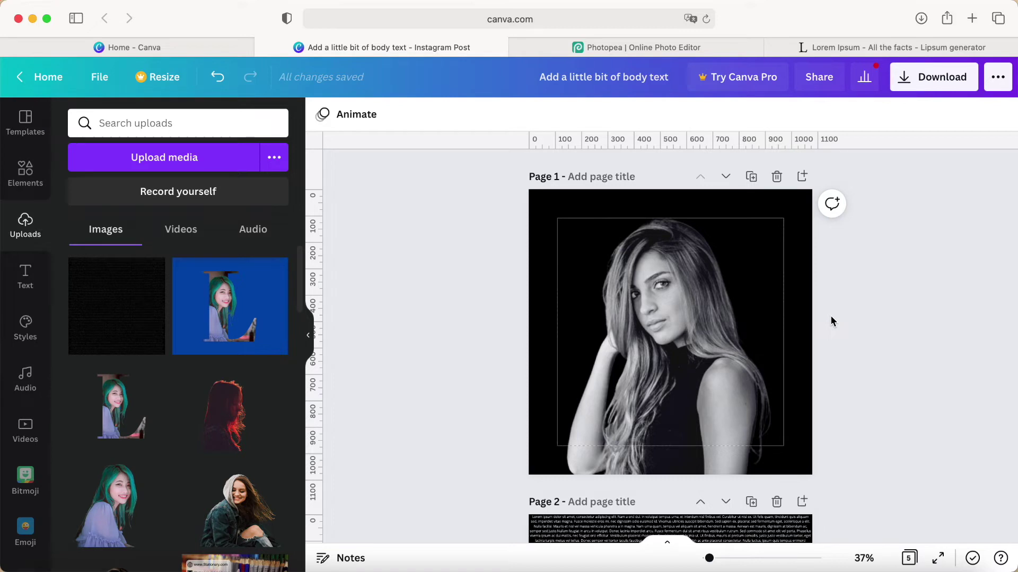
key(super+shift+z)
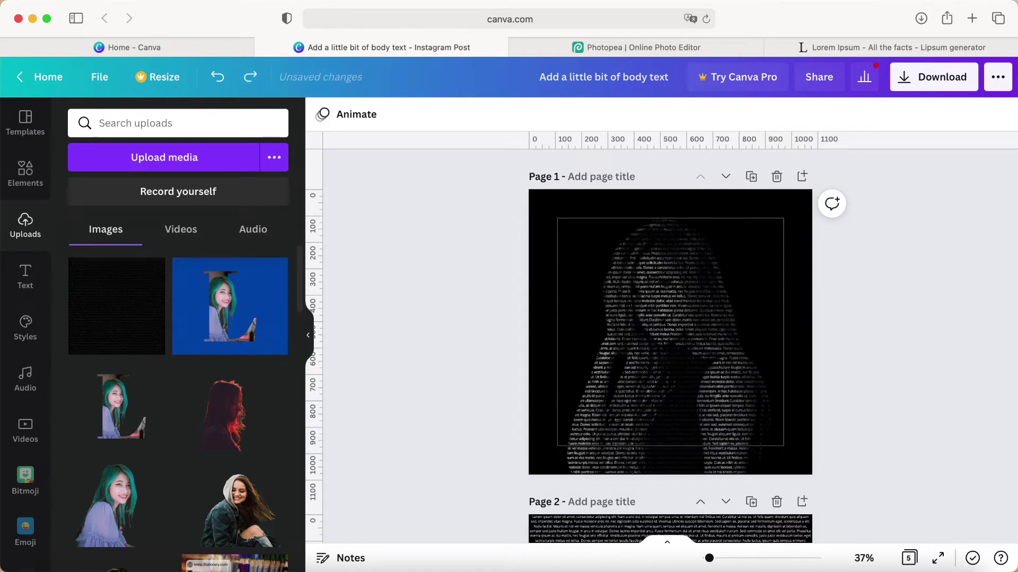
click(716, 323)
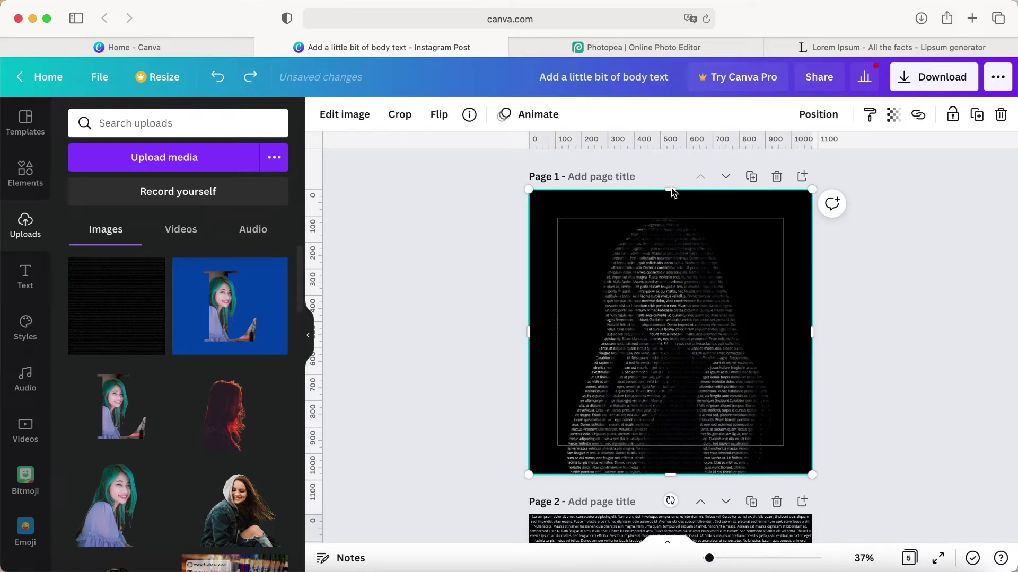
drag(671, 192, 672, 219)
click(839, 288)
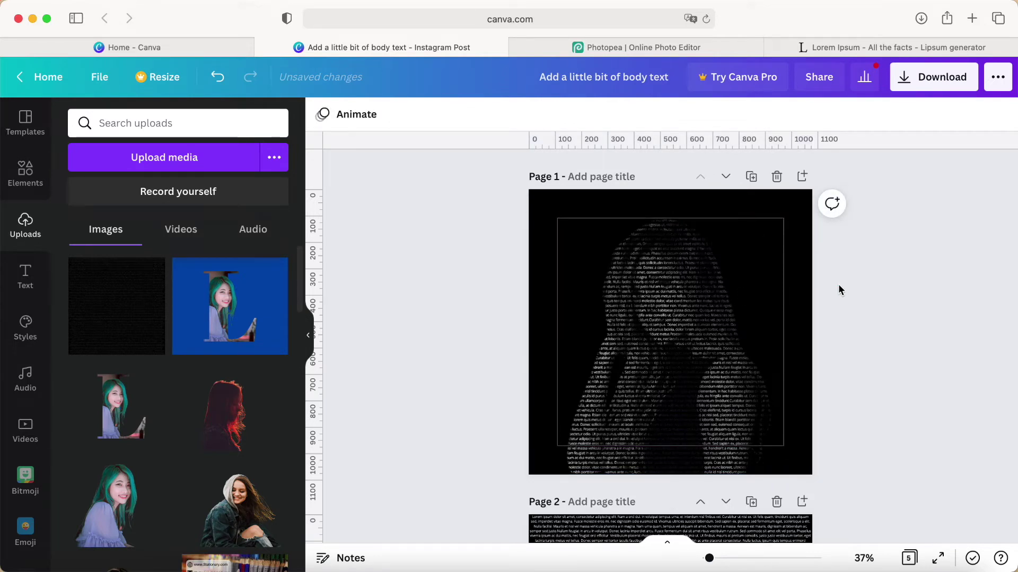
Set the lettering overlay's transparency to about 70 so the portrait shows through
click(692, 318)
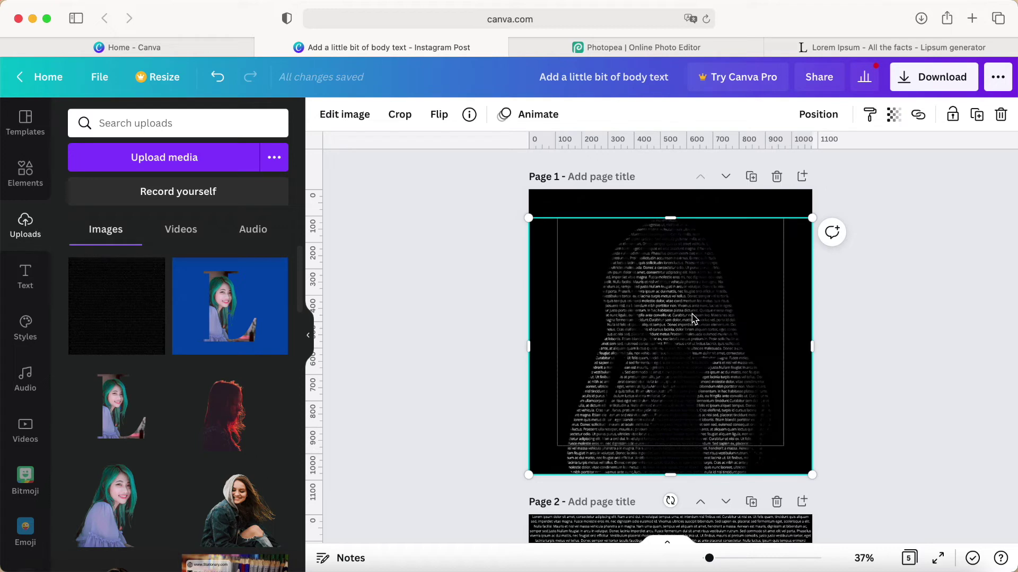
click(893, 121)
drag(847, 159, 822, 167)
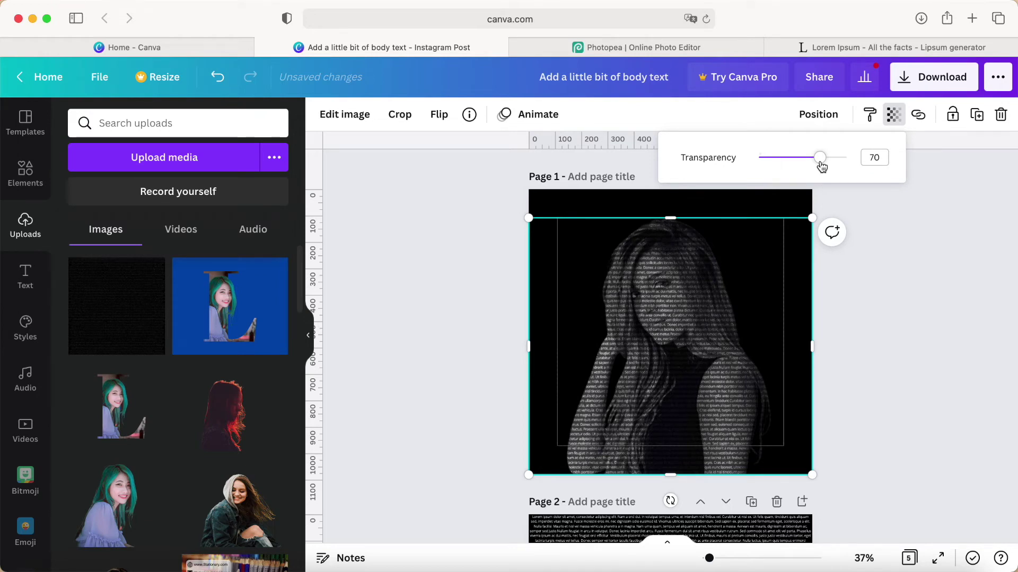
click(693, 327)
click(857, 347)
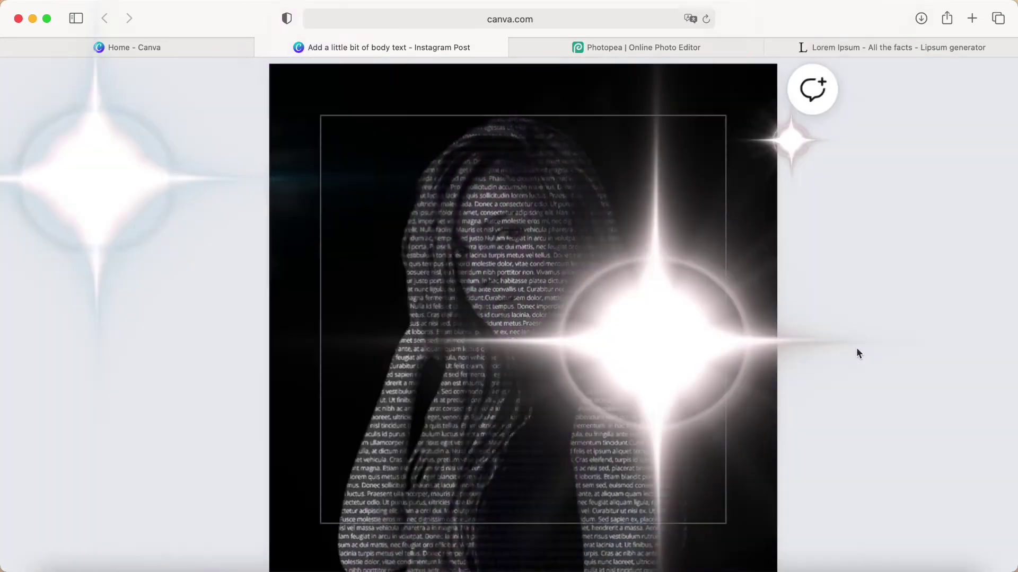
scroll(856, 347, down, 2)
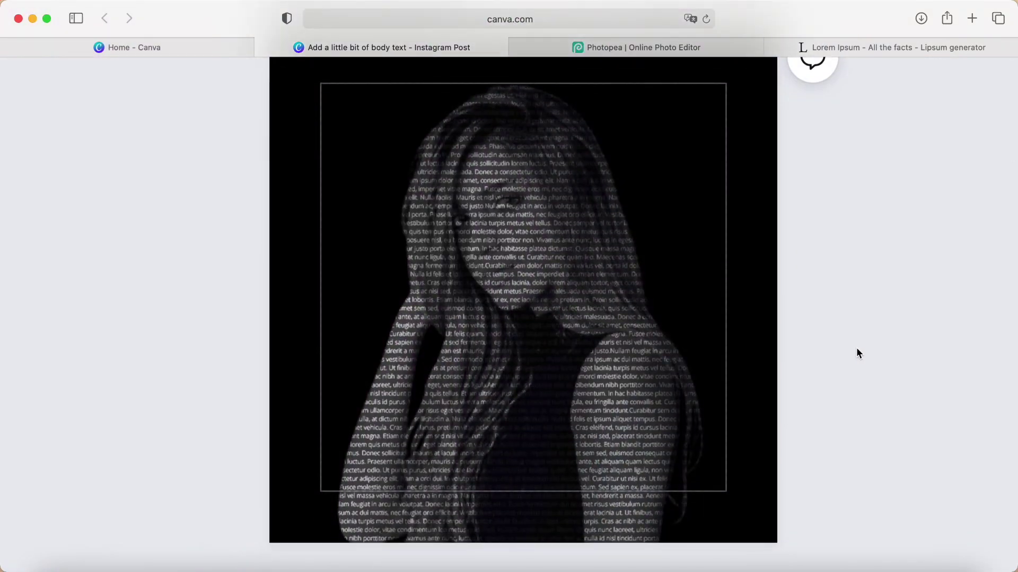
key(Escape)
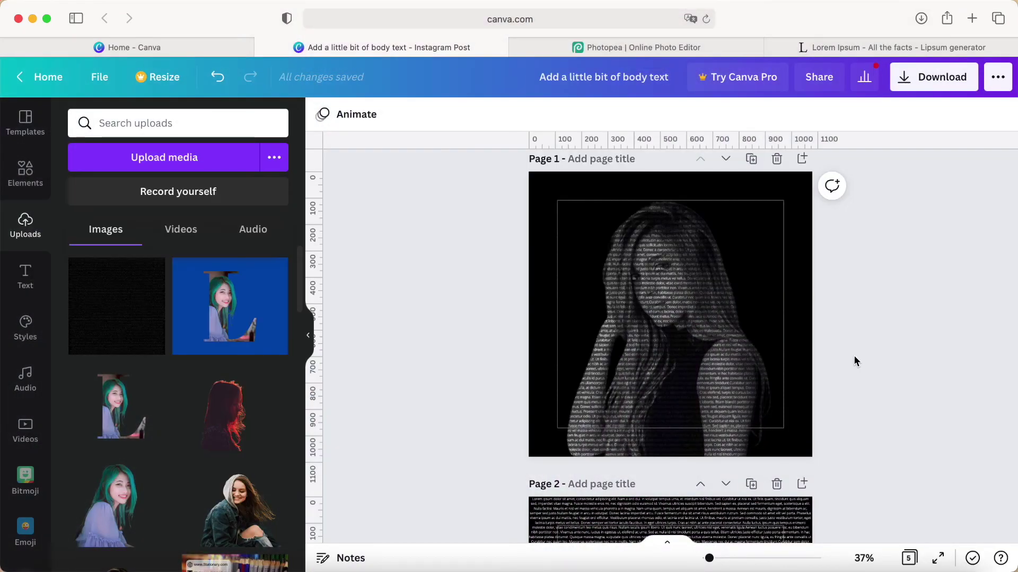